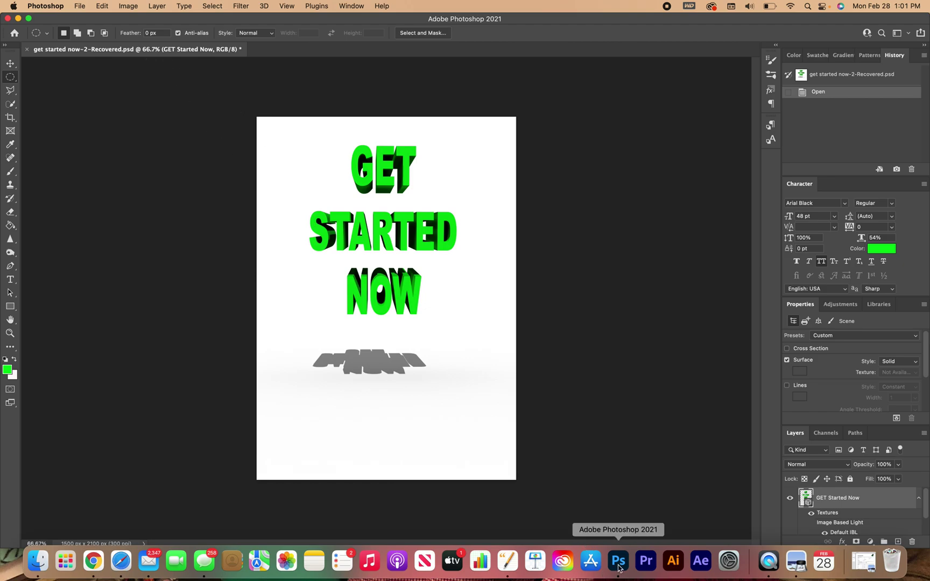
In Chrome, open the Instructions page of the '#9 Layers and Layer Styles' Classroom assignment
{"action": "left_click", "coordinate": [92, 562]}
{"action": "scroll", "coordinate": [311, 464], "scroll_direction": "down", "scroll_amount": 3}
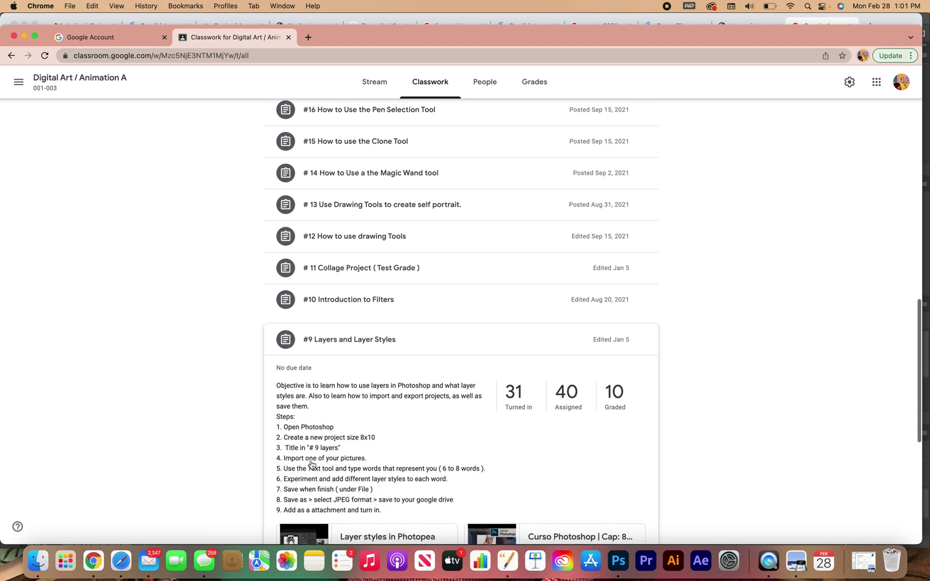
{"action": "scroll", "coordinate": [323, 377], "scroll_direction": "down", "scroll_amount": 3}
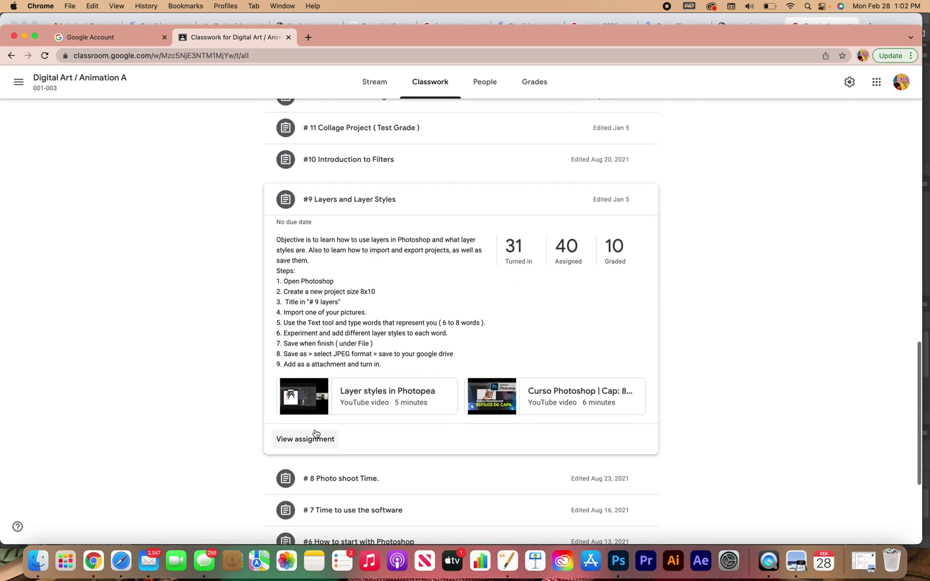
{"action": "left_click", "coordinate": [316, 436]}
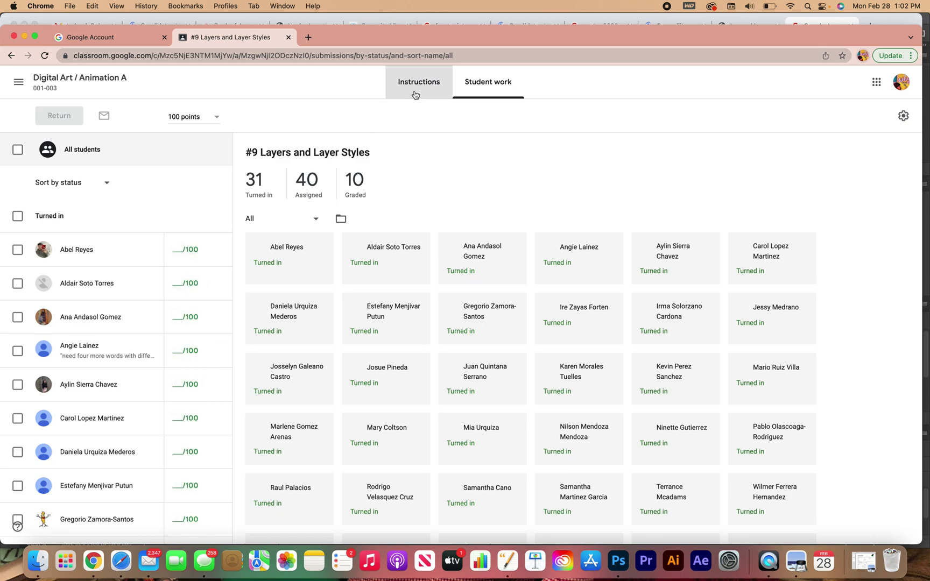
{"action": "left_click", "coordinate": [414, 95]}
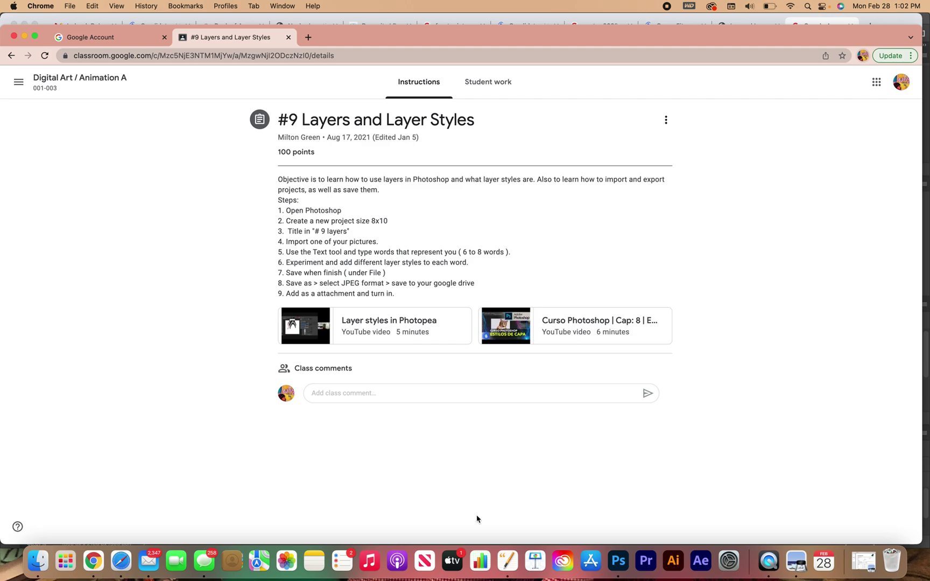
Create a new Photoshop document 8 inches wide by 10 inches high at 350 ppi
{"action": "left_click", "coordinate": [617, 561]}
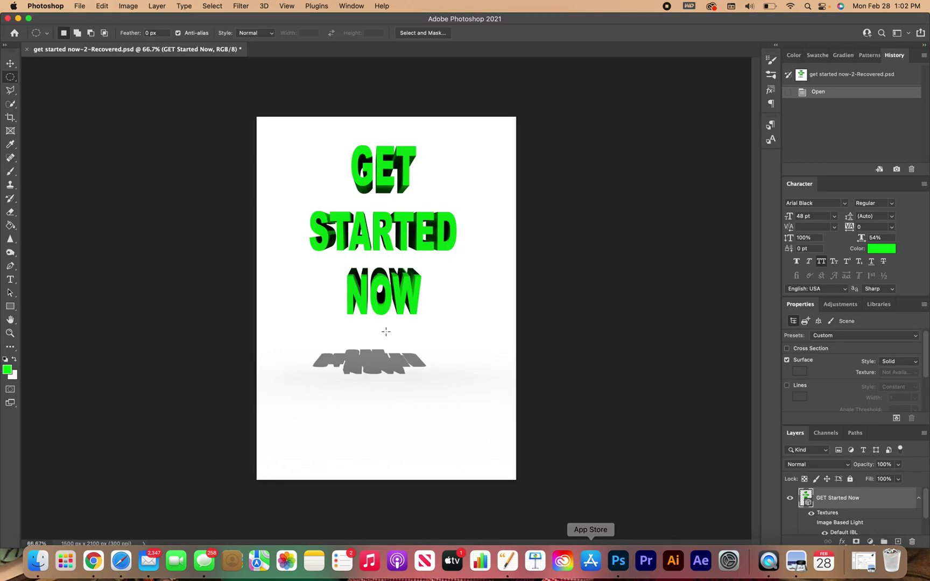
{"action": "left_click", "coordinate": [86, 7]}
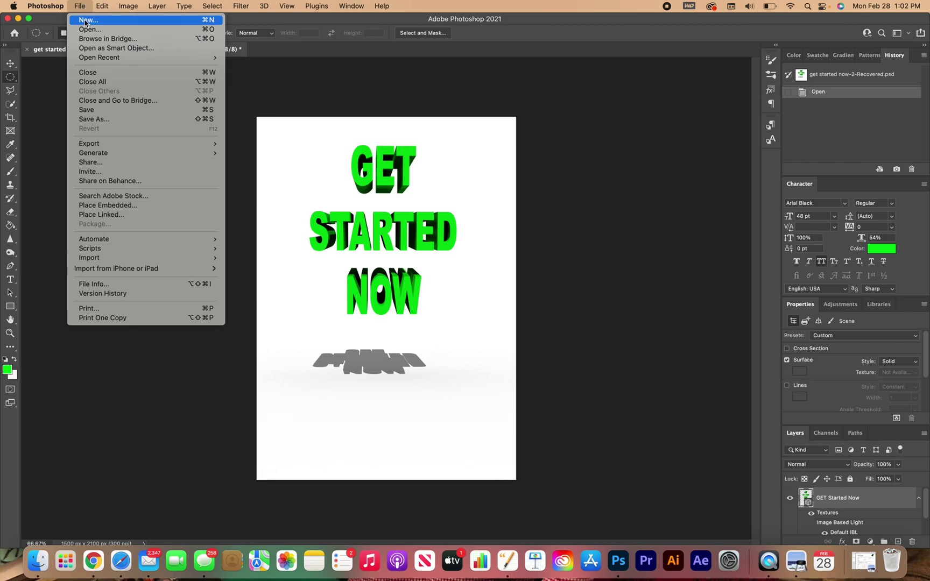
{"action": "left_click", "coordinate": [86, 22]}
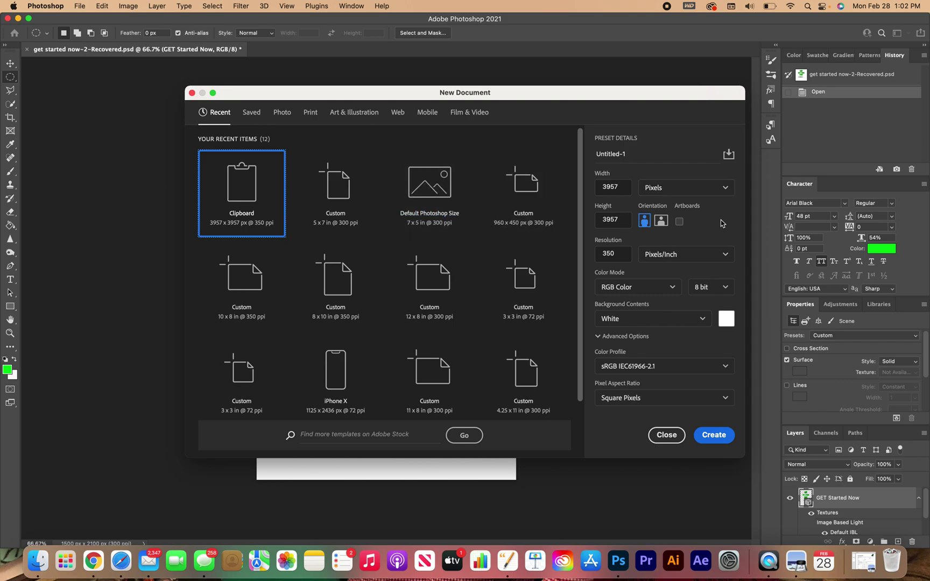
{"action": "left_click", "coordinate": [702, 189]}
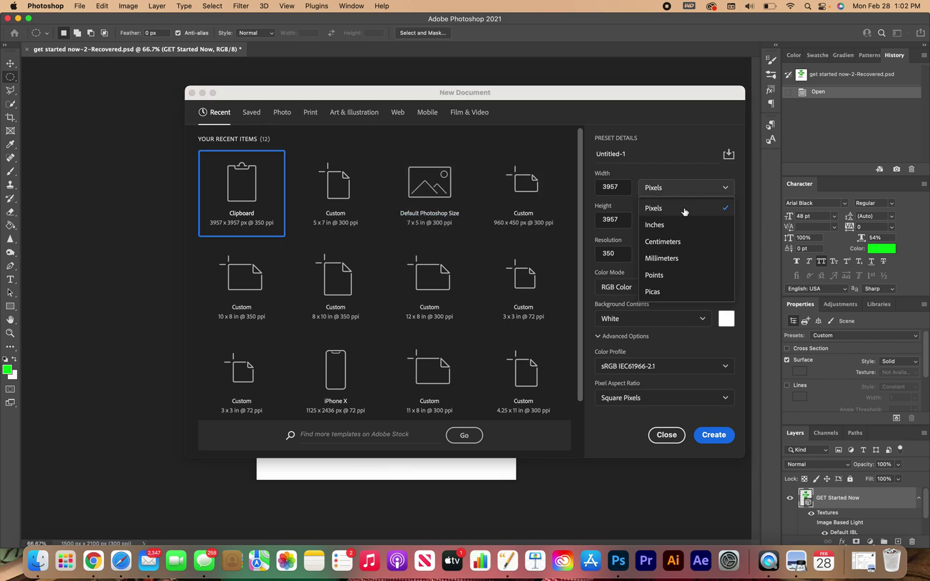
{"action": "left_click", "coordinate": [678, 225]}
{"action": "double_click", "coordinate": [610, 188]}
{"action": "type", "text": "8"}
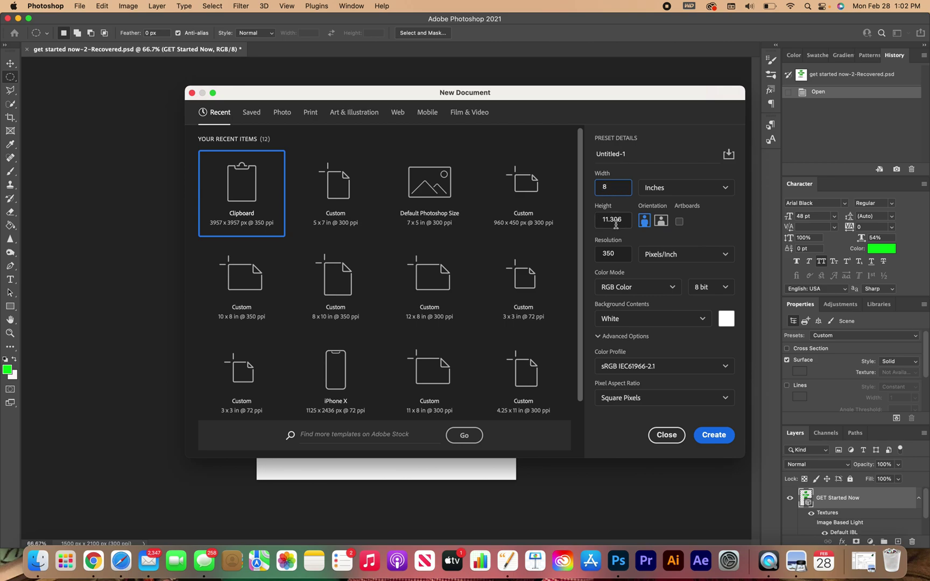
{"action": "left_click", "coordinate": [615, 225]}
{"action": "double_click", "coordinate": [615, 225]}
{"action": "type", "text": "10"}
{"action": "left_click", "coordinate": [715, 437]}
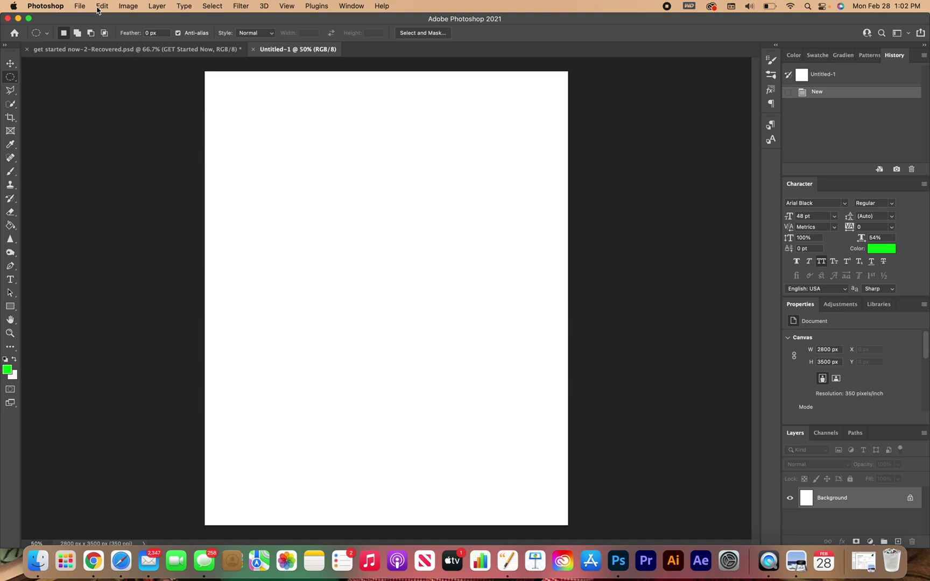
Save the blank document to the computer as JPEG '# 9 layers', keeping High quality 8
{"action": "left_click", "coordinate": [79, 5]}
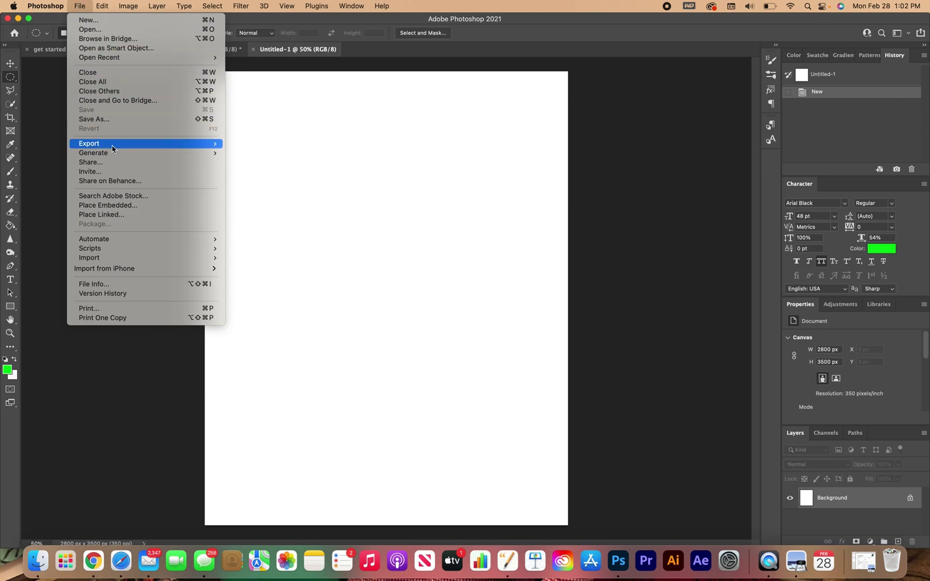
{"action": "left_click", "coordinate": [112, 121]}
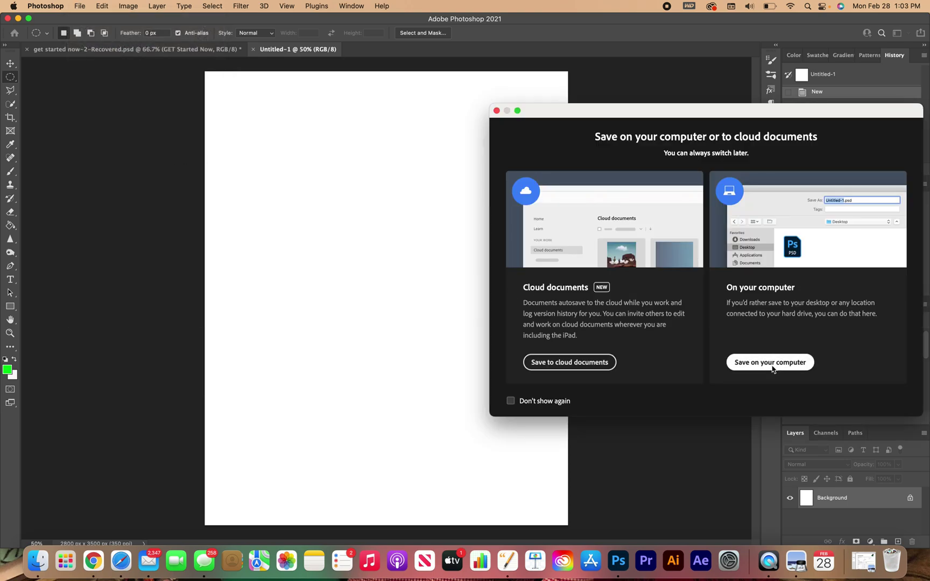
{"action": "key", "text": "Return"}
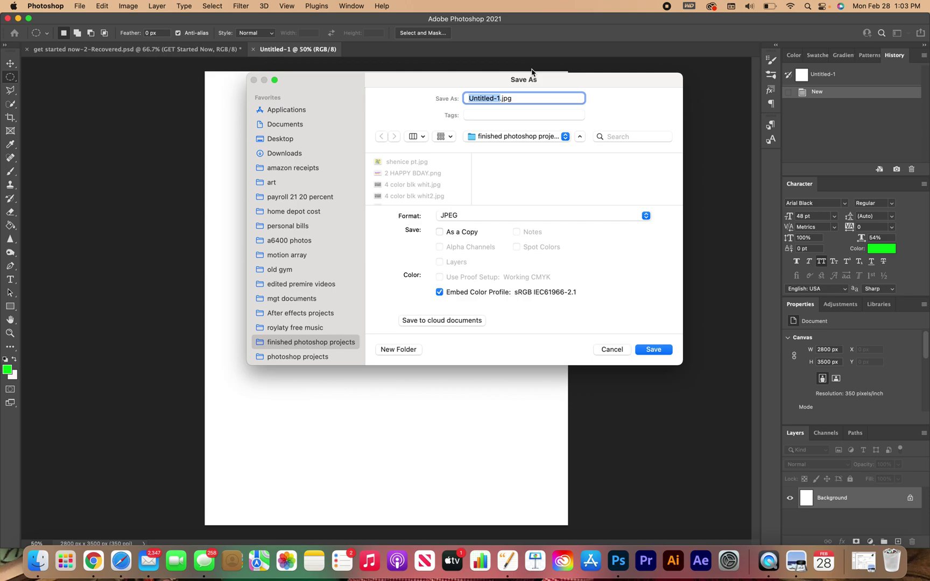
{"action": "type", "text": "# 9 layers"}
{"action": "left_click", "coordinate": [649, 353]}
{"action": "left_click", "coordinate": [530, 153]}
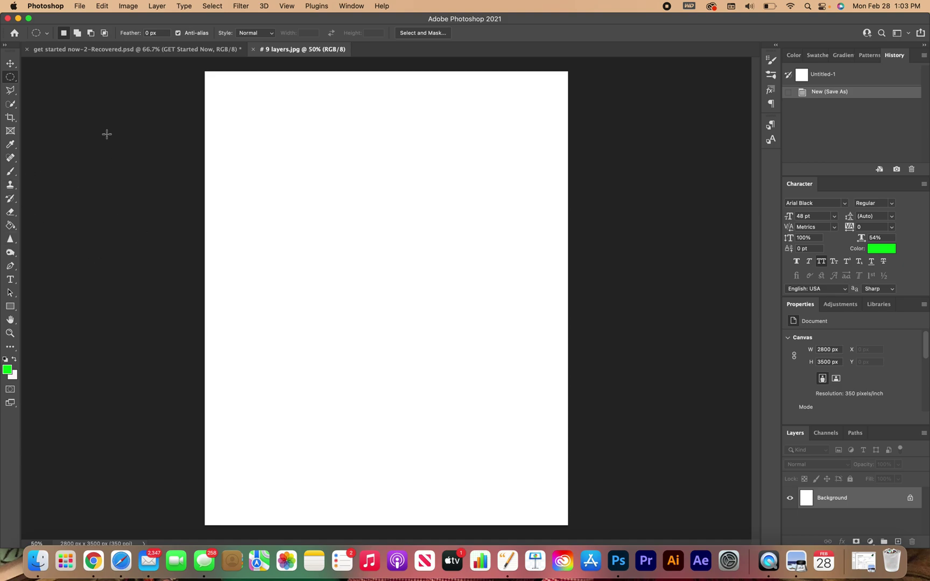
Open kobe 3.jpg from the stock photos folder as a smart object
{"action": "left_click", "coordinate": [84, 8]}
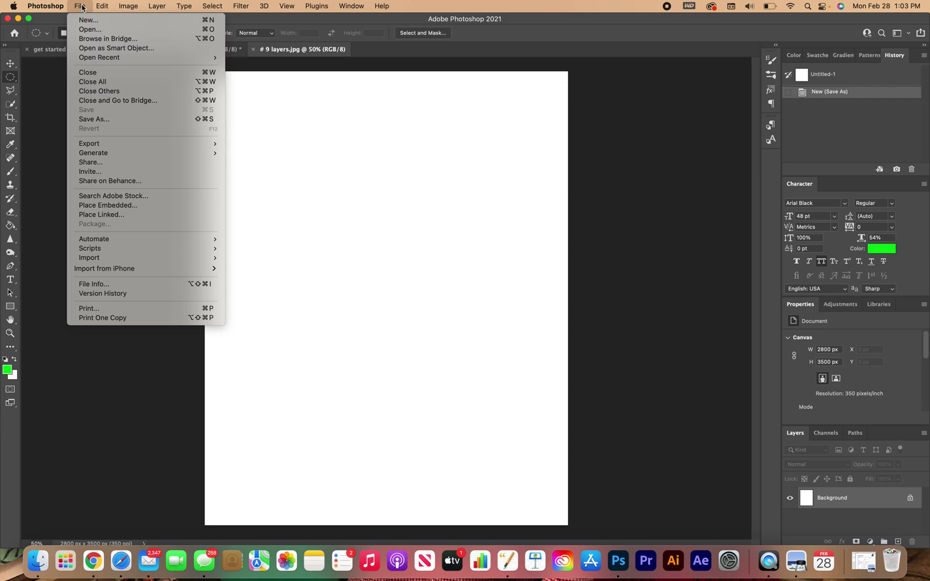
{"action": "mouse_move", "coordinate": [152, 238]}
{"action": "mouse_move", "coordinate": [149, 257]}
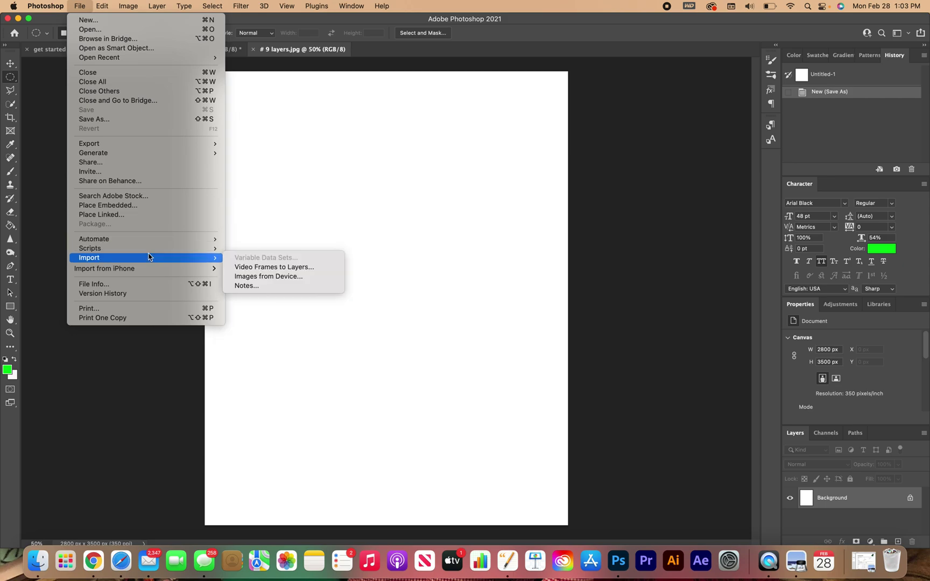
{"action": "left_click", "coordinate": [123, 48]}
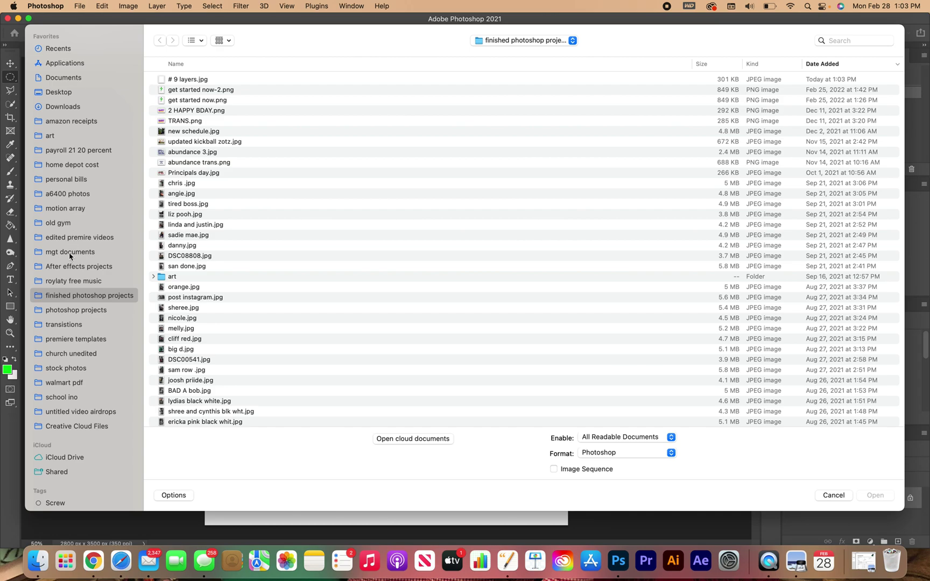
{"action": "left_click", "coordinate": [65, 370]}
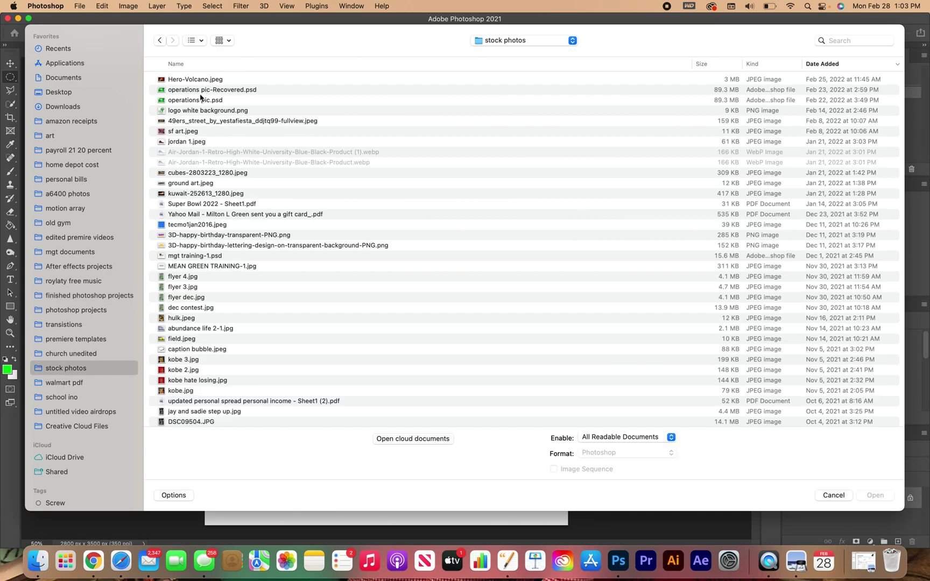
{"action": "left_click", "coordinate": [194, 112]}
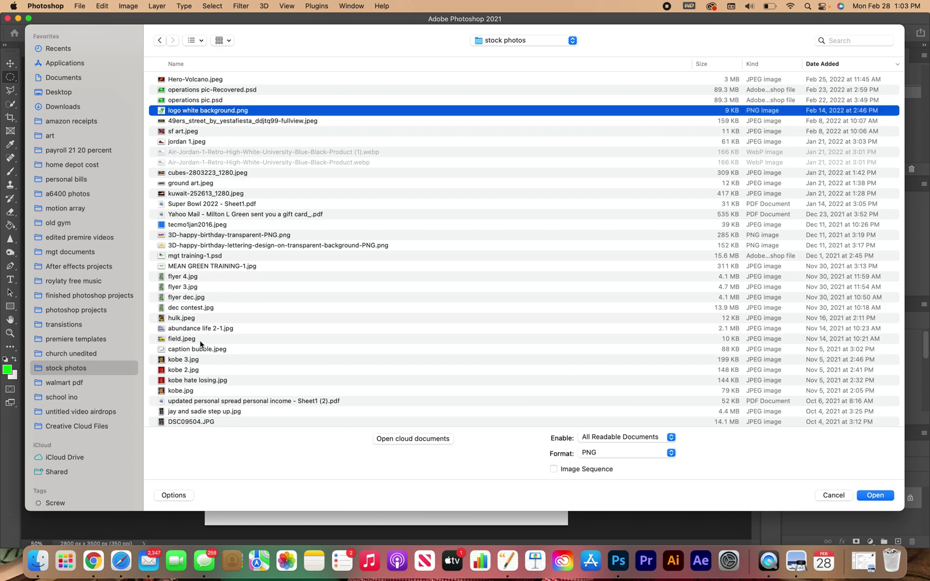
{"action": "left_click", "coordinate": [187, 371]}
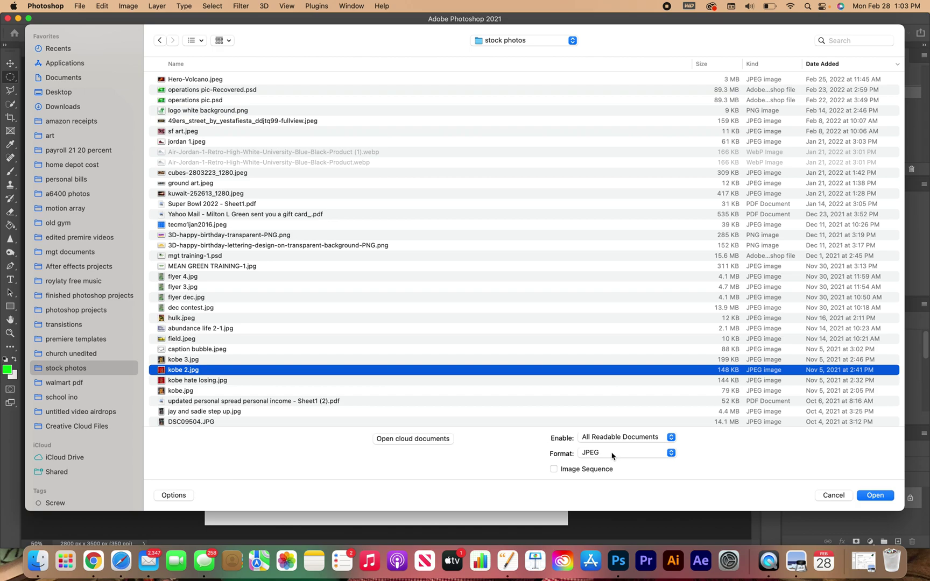
{"action": "left_click", "coordinate": [209, 363]}
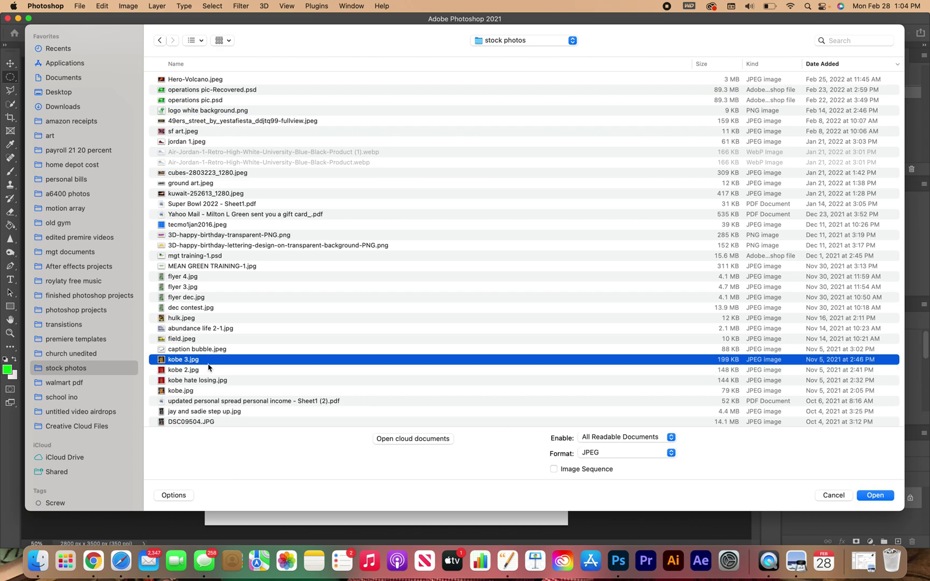
{"action": "left_click", "coordinate": [885, 495]}
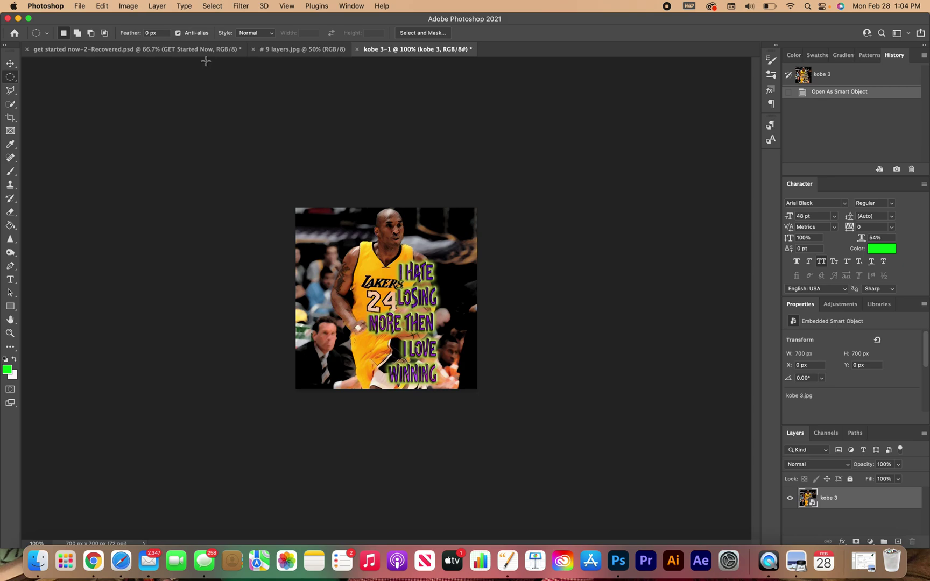
Float the kobe 3 photo in its own window, with the Move tool selected
{"action": "left_click", "coordinate": [161, 55]}
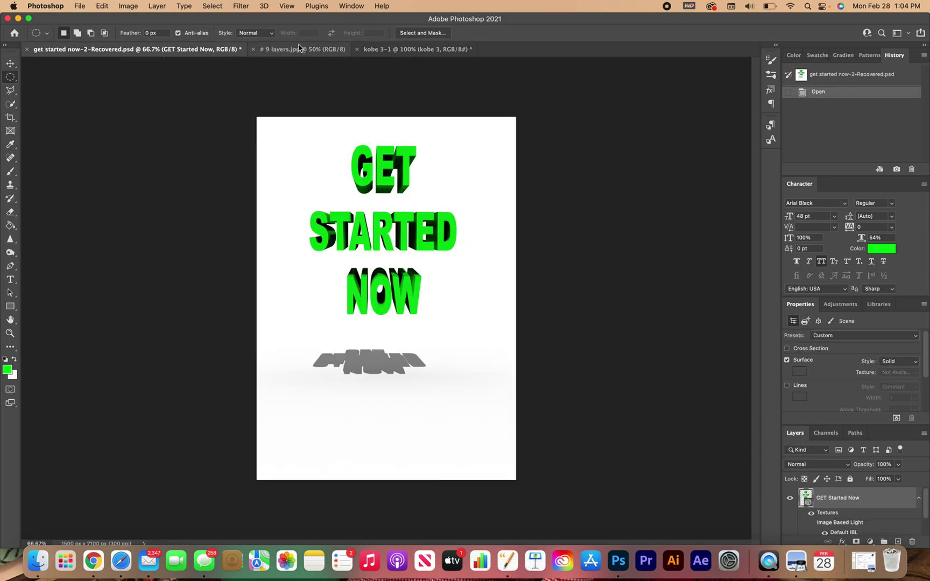
{"action": "left_click", "coordinate": [323, 51]}
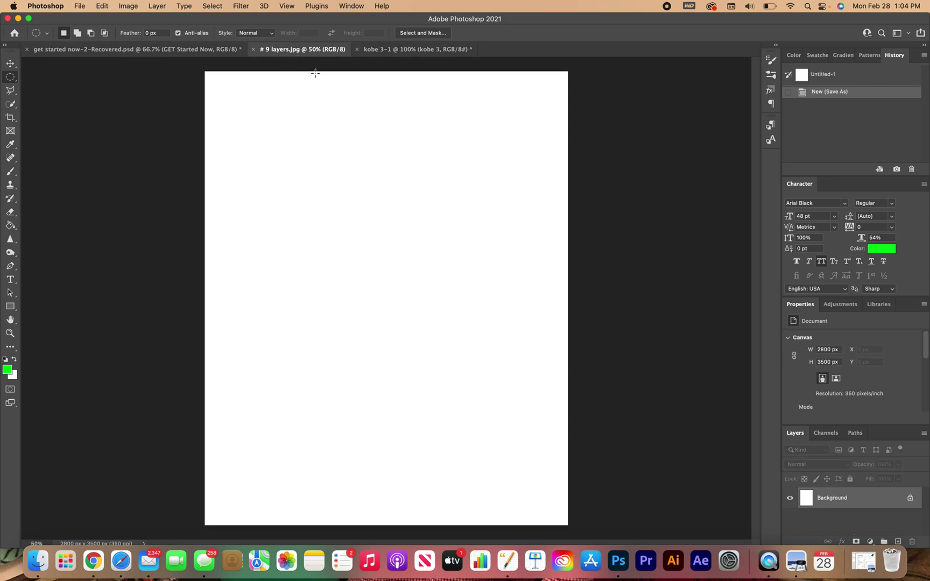
{"action": "left_click", "coordinate": [429, 50]}
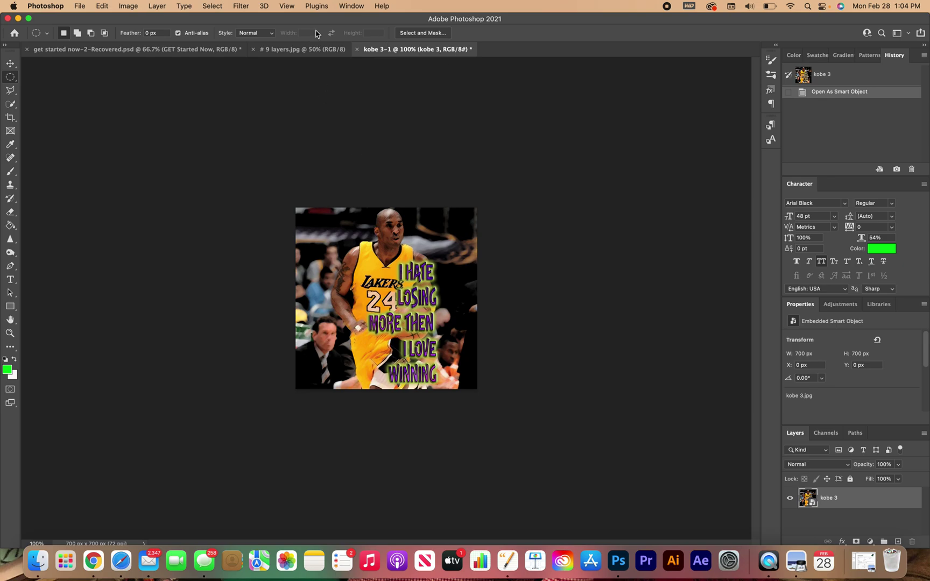
{"action": "left_click", "coordinate": [12, 65]}
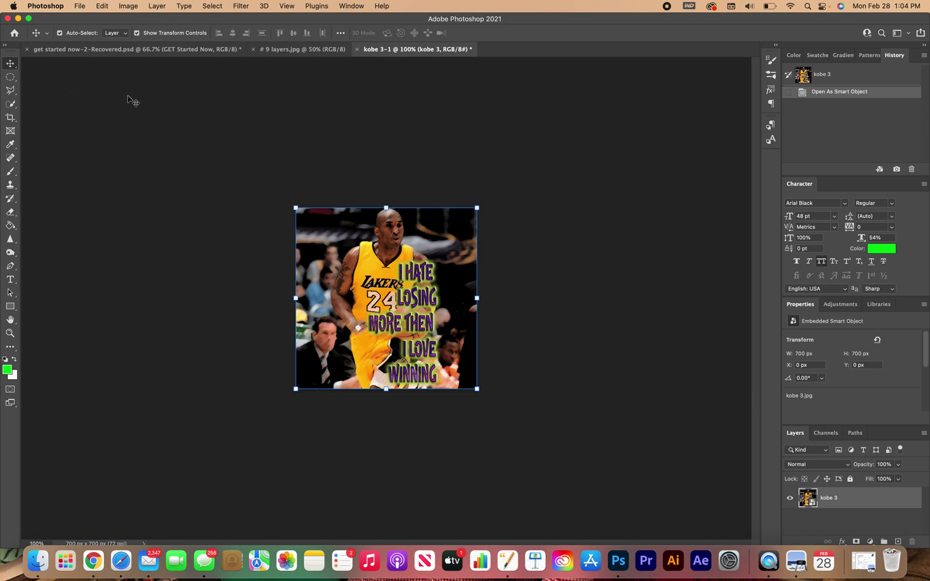
{"action": "left_click", "coordinate": [138, 33]}
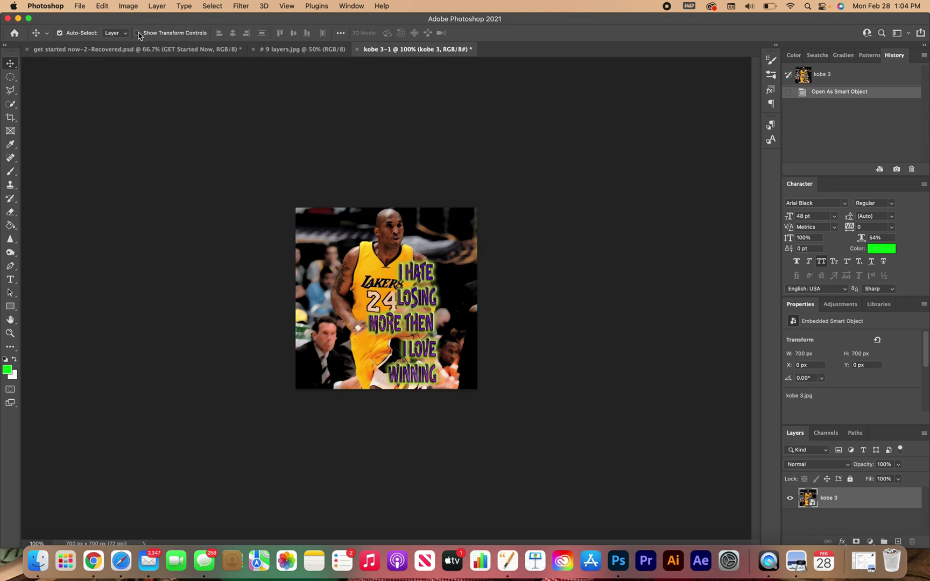
{"action": "left_click", "coordinate": [137, 33]}
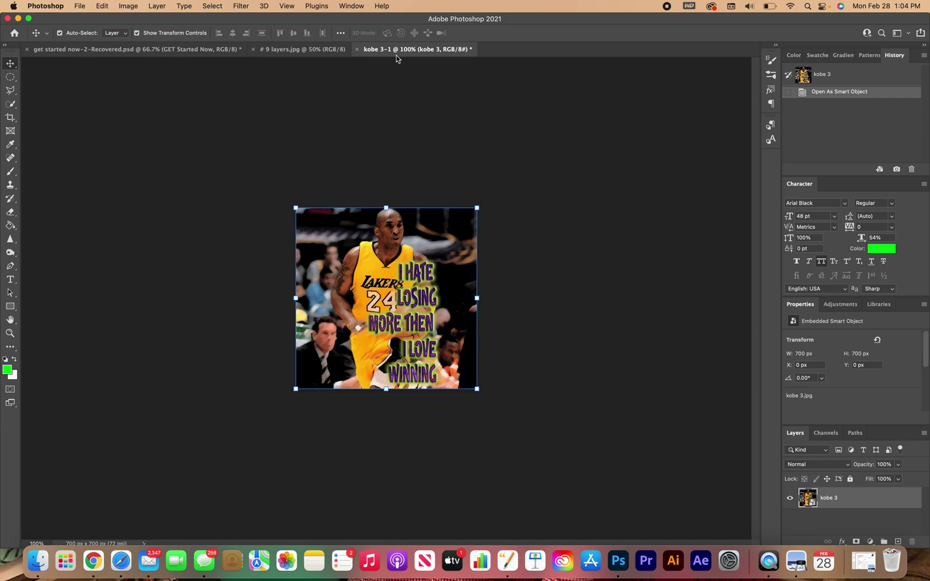
{"action": "left_click_drag", "start_coordinate": [394, 54], "coordinate": [522, 112]}
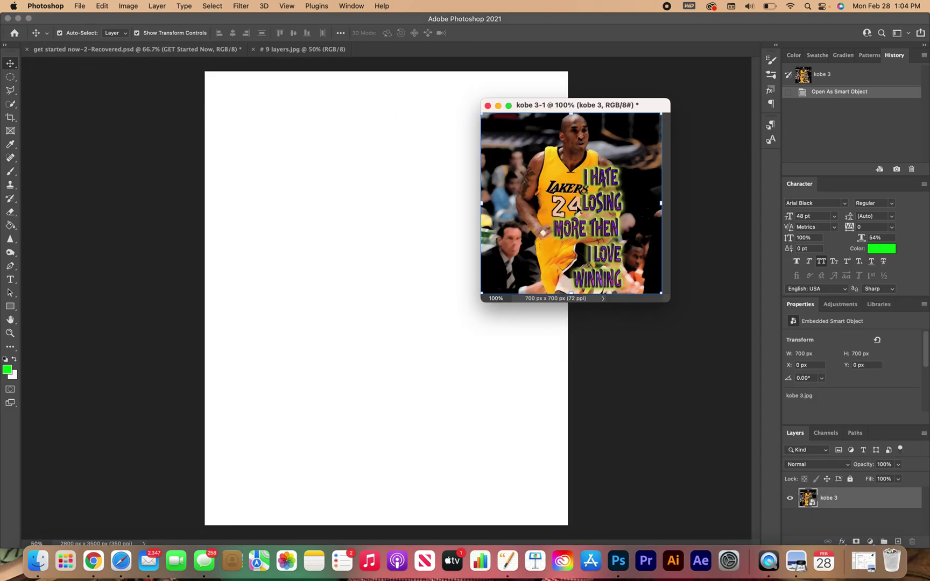
{"action": "left_click", "coordinate": [578, 210]}
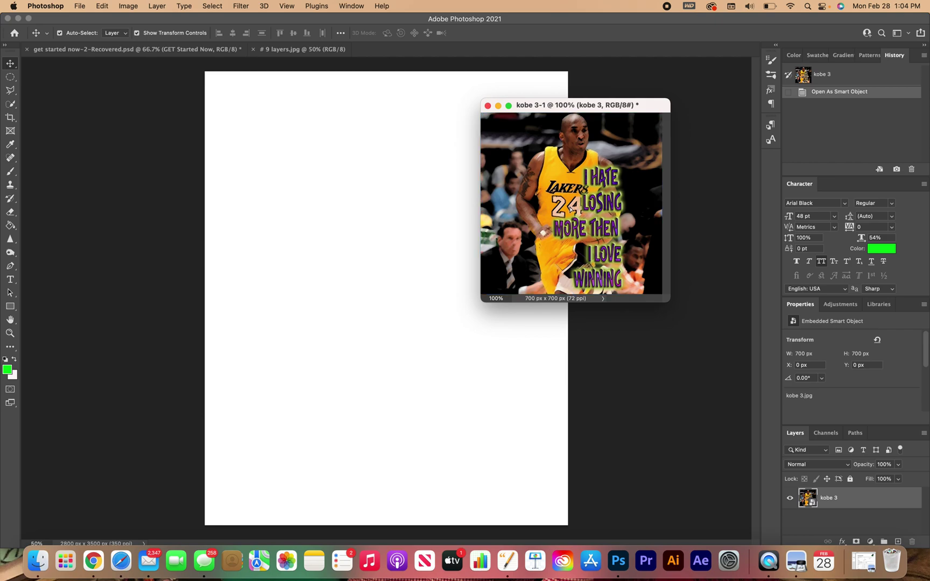
Drag the kobe 3 photo into the 9 layers poster, enlarging and centring it
{"action": "left_click_drag", "start_coordinate": [565, 211], "coordinate": [412, 262]}
{"action": "left_click_drag", "start_coordinate": [360, 212], "coordinate": [292, 143]}
{"action": "left_click_drag", "start_coordinate": [386, 241], "coordinate": [404, 284]}
{"action": "left_click_drag", "start_coordinate": [473, 345], "coordinate": [489, 367]}
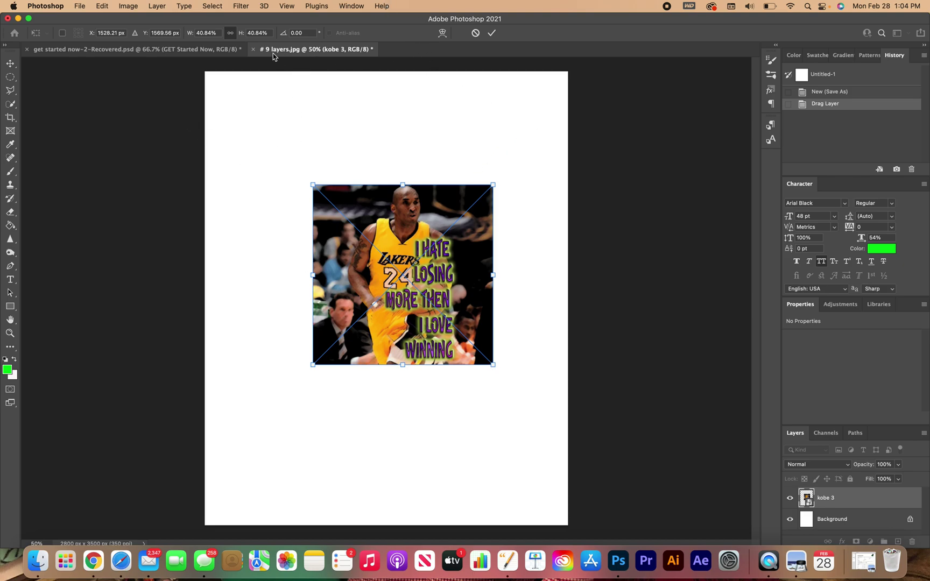
Draw a rectangular marquee around GET STARTED NOW in the get started now document
{"action": "left_click", "coordinate": [202, 51]}
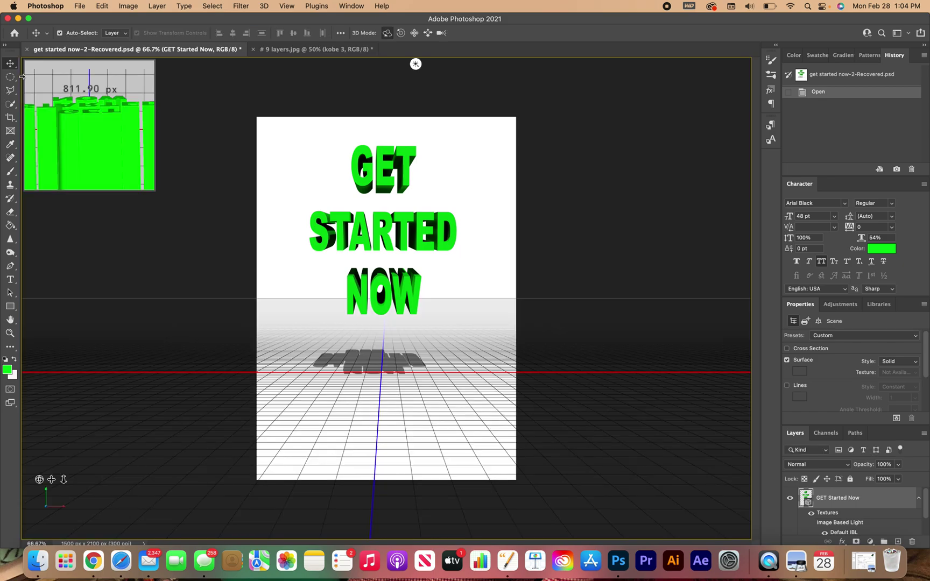
{"action": "right_click", "coordinate": [10, 77]}
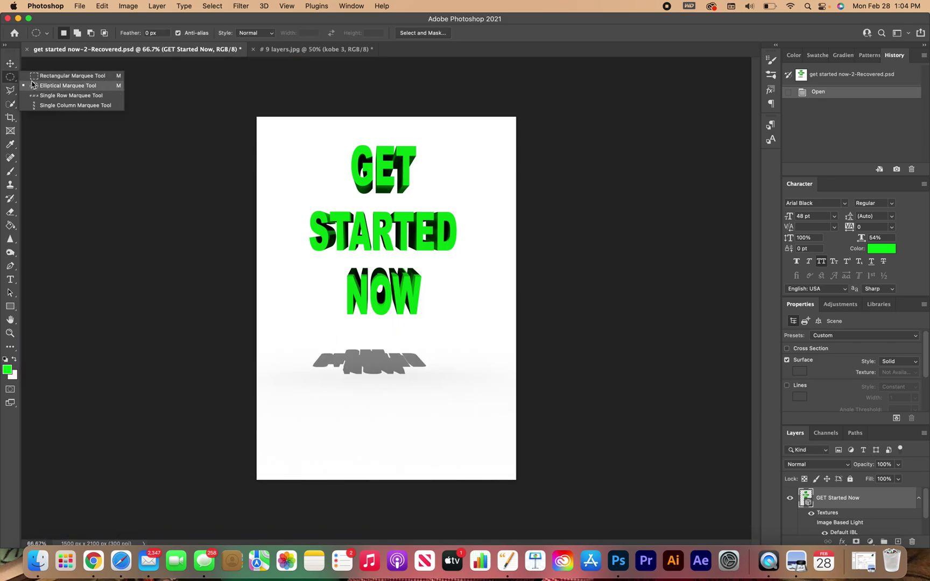
{"action": "left_click", "coordinate": [36, 76]}
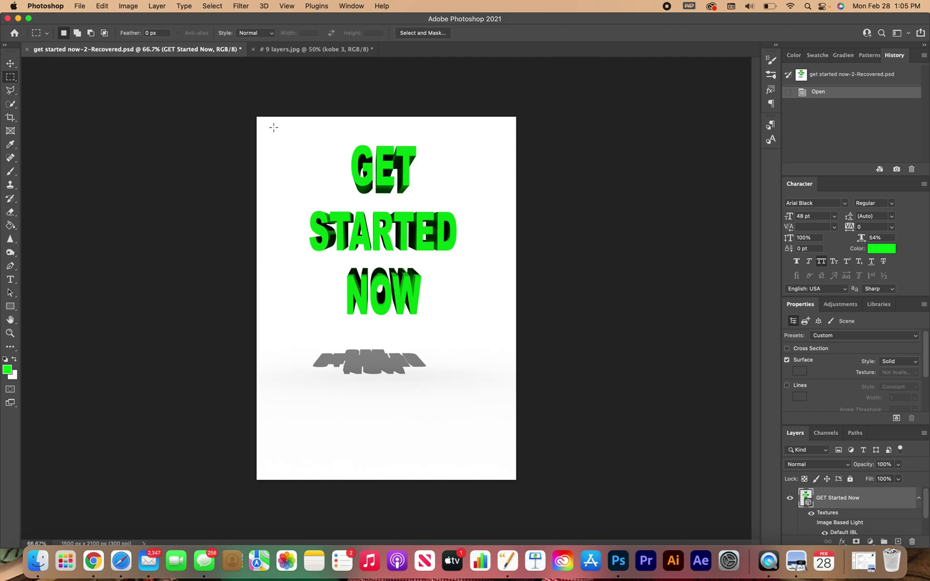
{"action": "left_click_drag", "start_coordinate": [274, 128], "coordinate": [486, 334]}
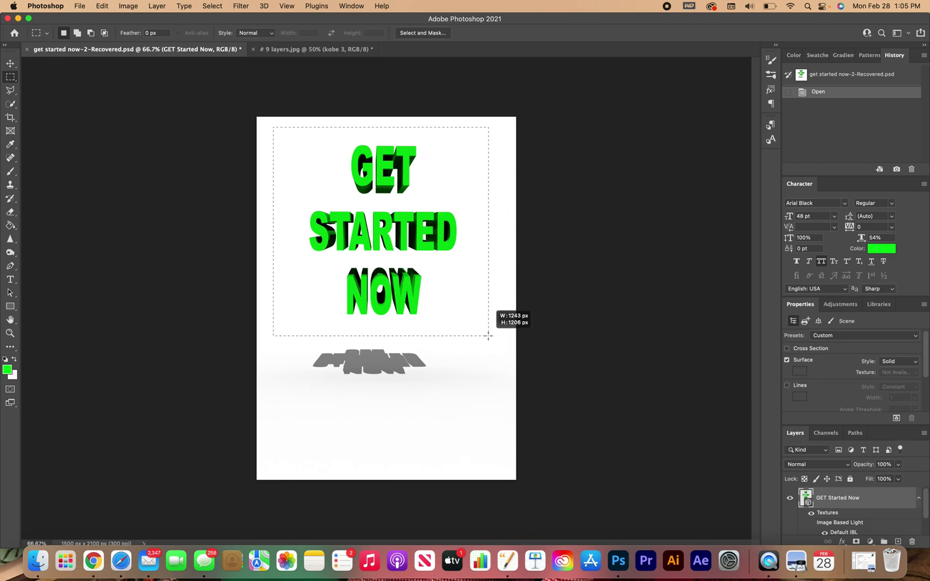
{"action": "left_click_drag", "start_coordinate": [488, 335], "coordinate": [489, 335]}
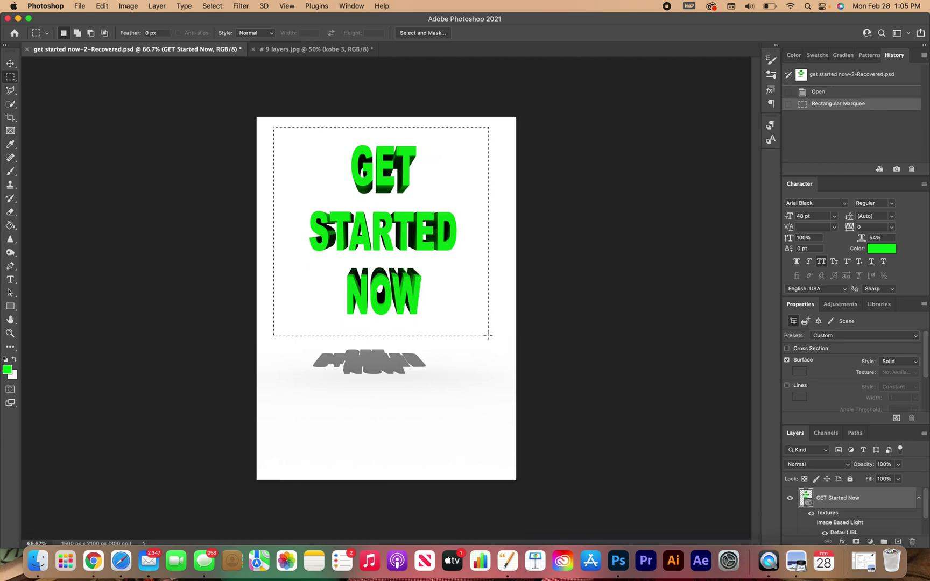
Copy Merged the lettering and paste it into the 9 layers poster as Layer 1
{"action": "left_click", "coordinate": [101, 6]}
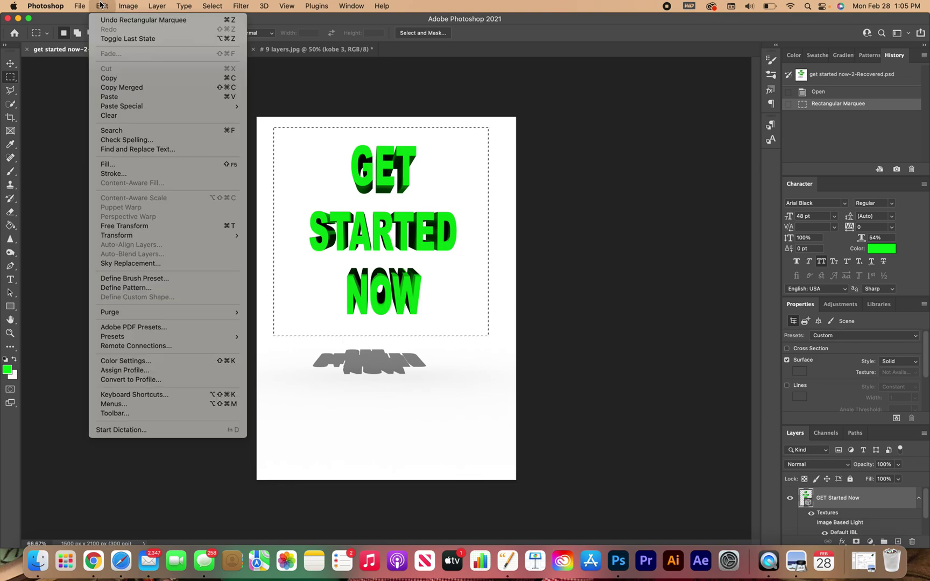
{"action": "left_click", "coordinate": [129, 89]}
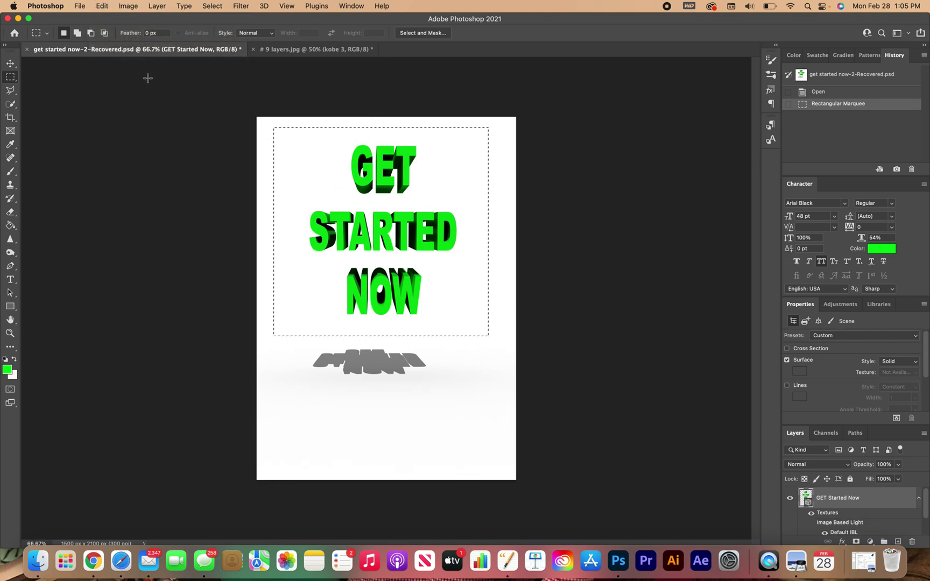
{"action": "left_click", "coordinate": [279, 50]}
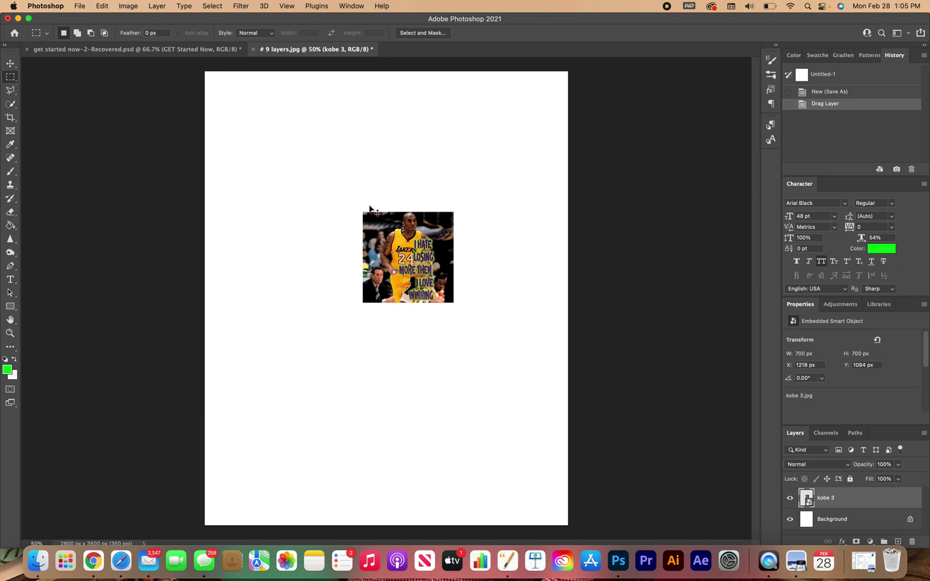
{"action": "key", "text": "super+v"}
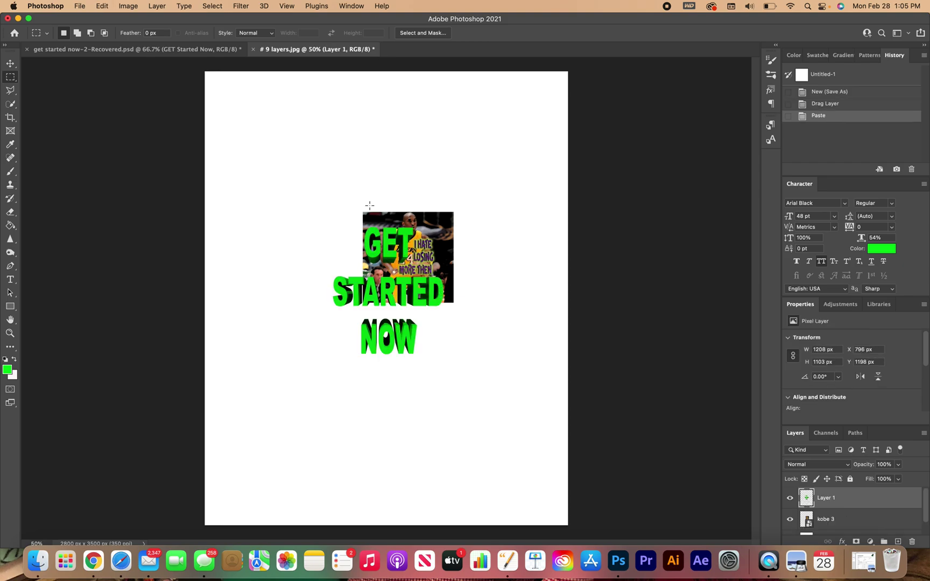
Move the kobe 3 photo up to the top of the page and enlarge it
{"action": "left_click", "coordinate": [11, 63]}
{"action": "left_click", "coordinate": [415, 261]}
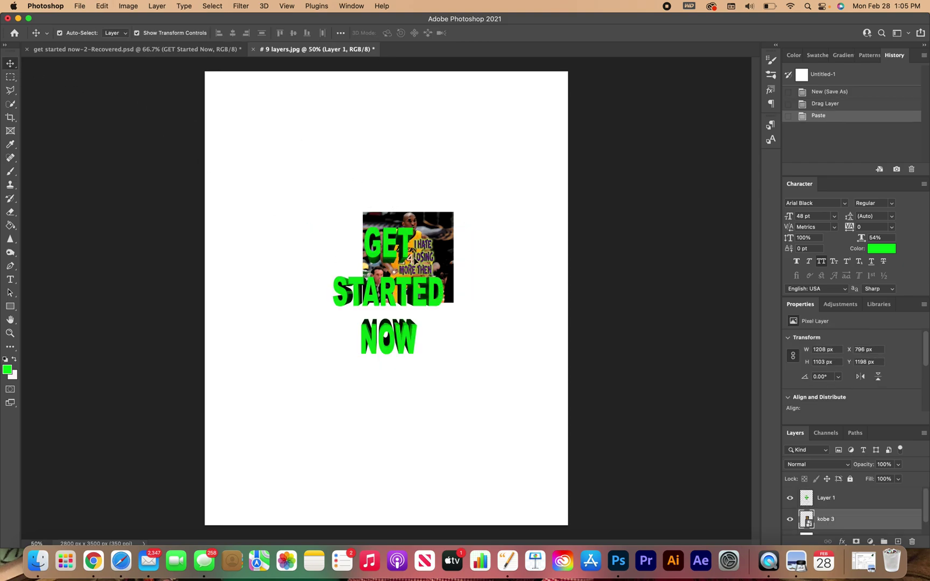
{"action": "left_click_drag", "start_coordinate": [415, 262], "coordinate": [402, 156]}
{"action": "left_click_drag", "start_coordinate": [436, 196], "coordinate": [479, 235]}
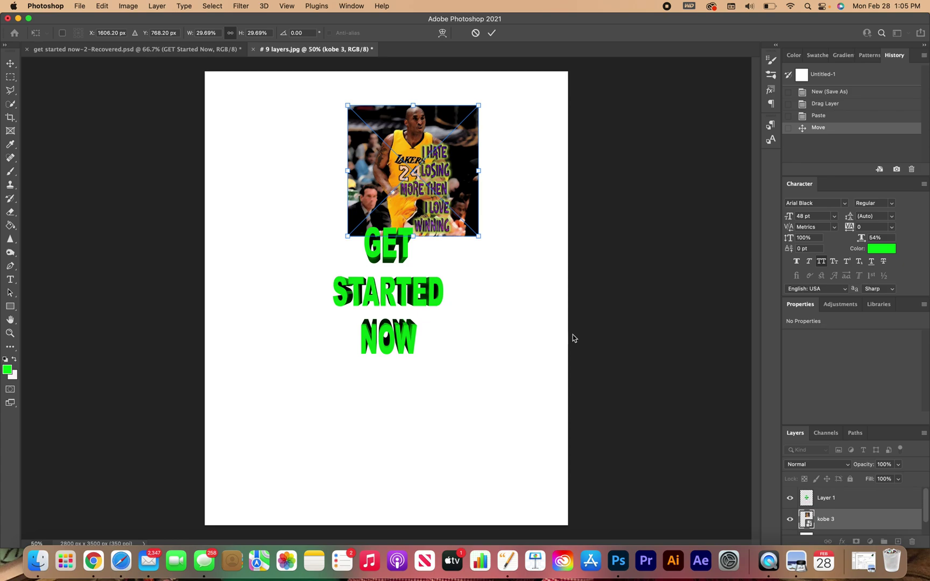
{"action": "left_click", "coordinate": [838, 499]}
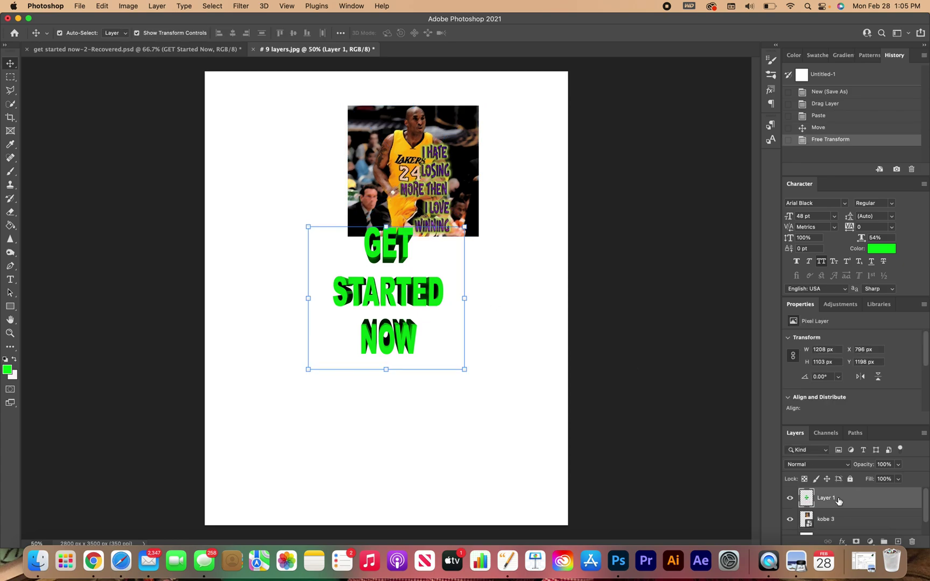
{"action": "left_click", "coordinate": [790, 499]}
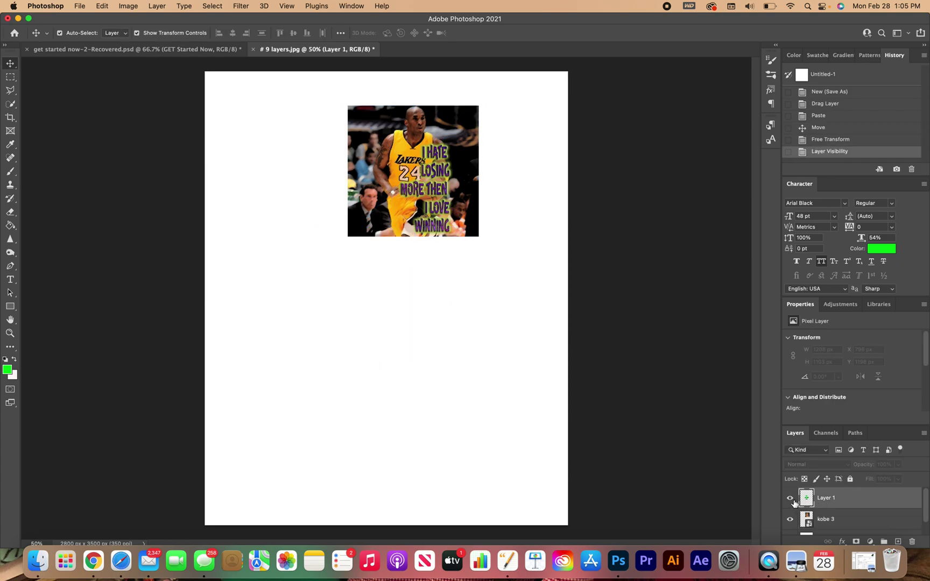
{"action": "left_click", "coordinate": [790, 498]}
{"action": "left_click", "coordinate": [380, 272]}
{"action": "left_click", "coordinate": [382, 266]}
{"action": "left_click", "coordinate": [382, 263]}
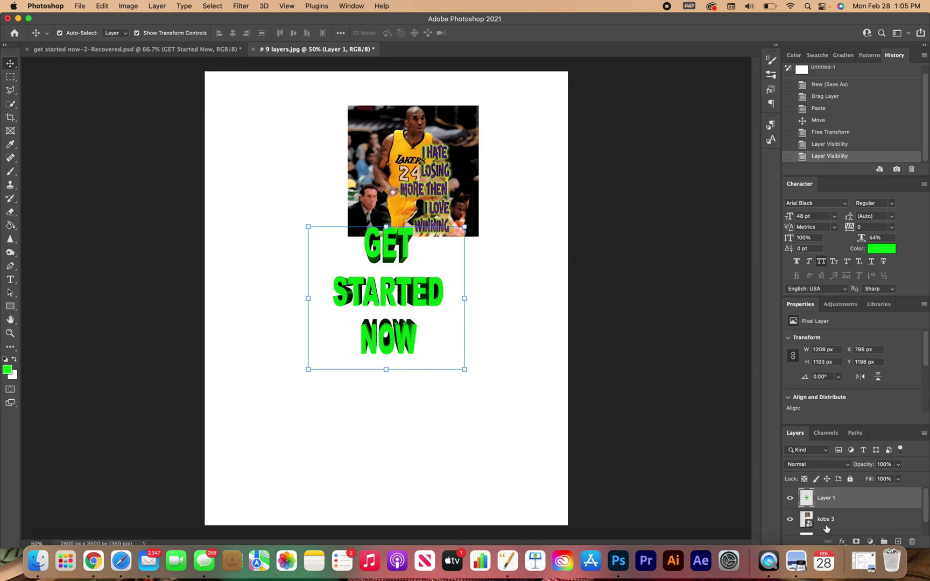
Enlarge the photo further across the page and restack GET STARTED NOW above it
{"action": "left_click_drag", "start_coordinate": [826, 529], "coordinate": [823, 491]}
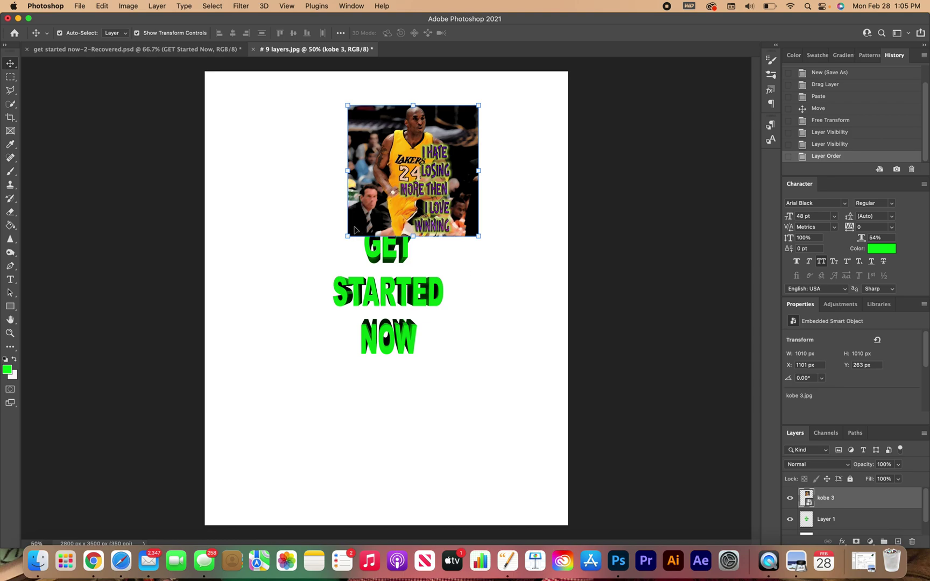
{"action": "left_click_drag", "start_coordinate": [345, 235], "coordinate": [294, 290]}
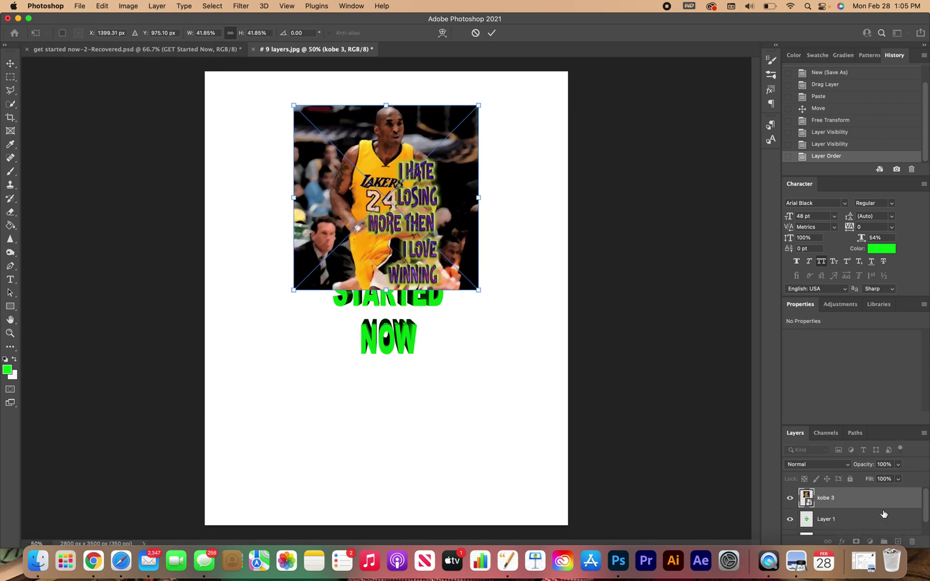
{"action": "left_click", "coordinate": [790, 505]}
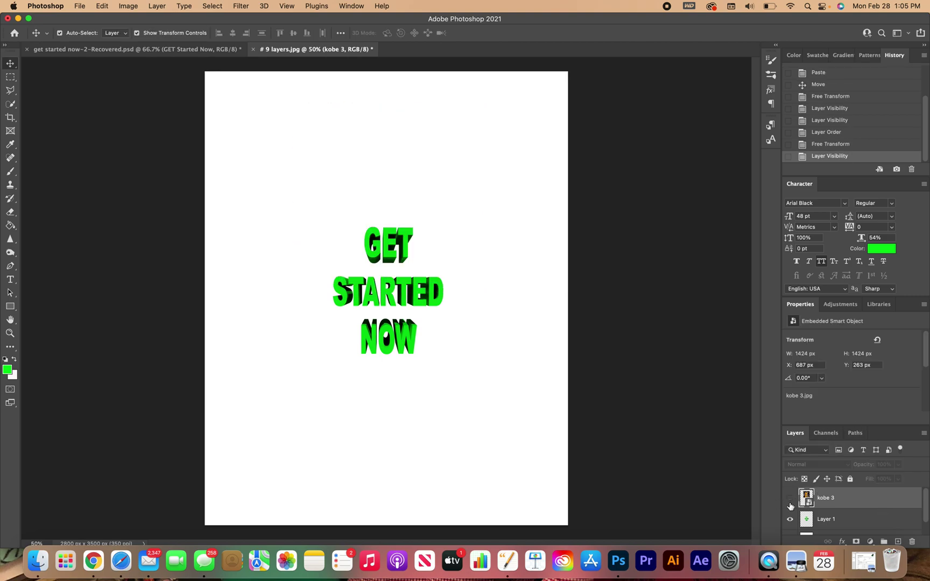
{"action": "left_click", "coordinate": [790, 505]}
{"action": "left_click", "coordinate": [790, 498]}
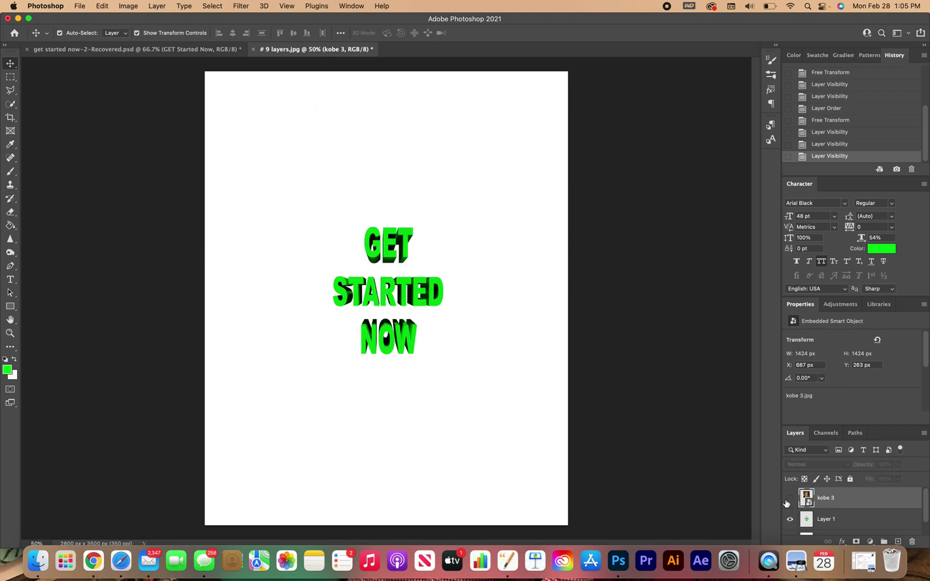
{"action": "left_click", "coordinate": [788, 501]}
{"action": "left_click_drag", "start_coordinate": [861, 523], "coordinate": [861, 495]}
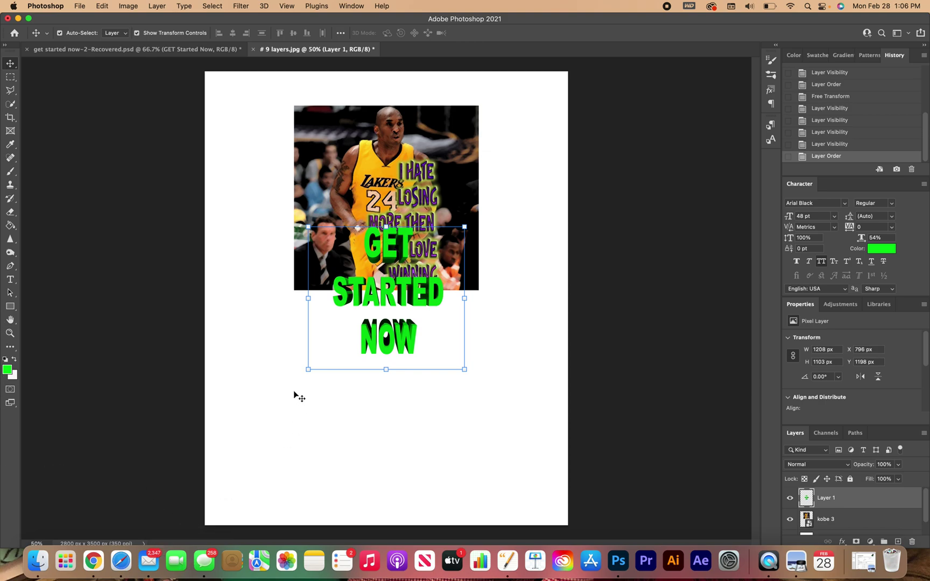
Add the text MR GREEN low on the page and shift it toward the centre
{"action": "left_click", "coordinate": [11, 280]}
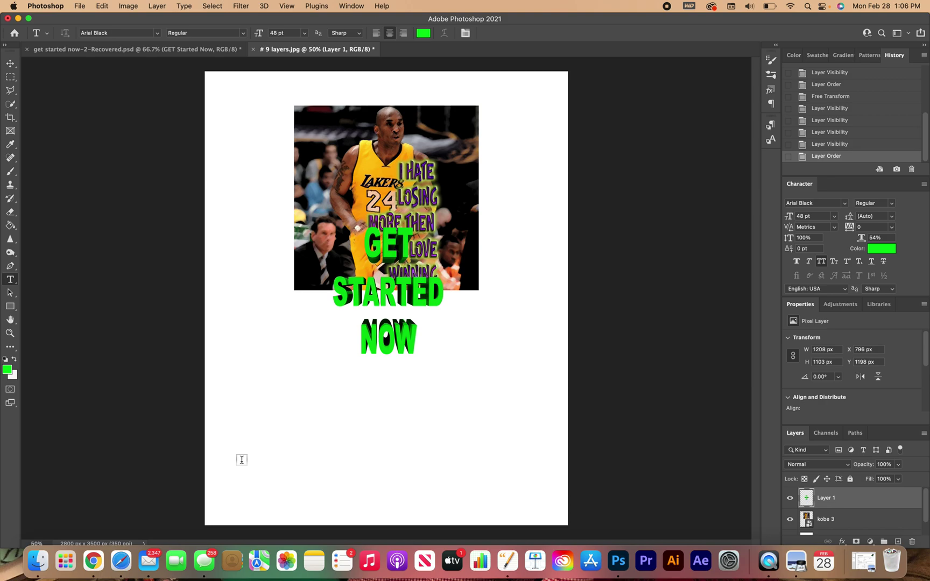
{"action": "left_click", "coordinate": [240, 426]}
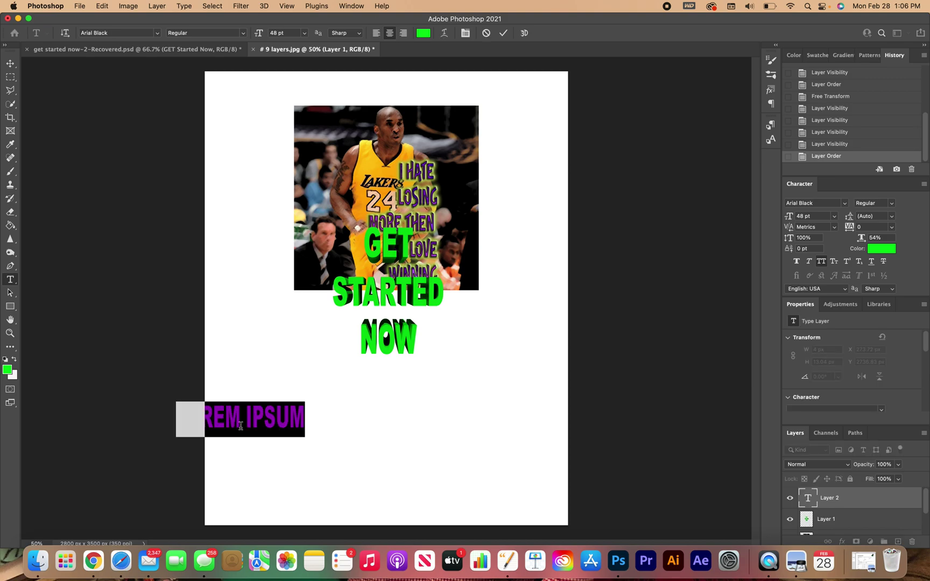
{"action": "type", "text": "MR GREEN"}
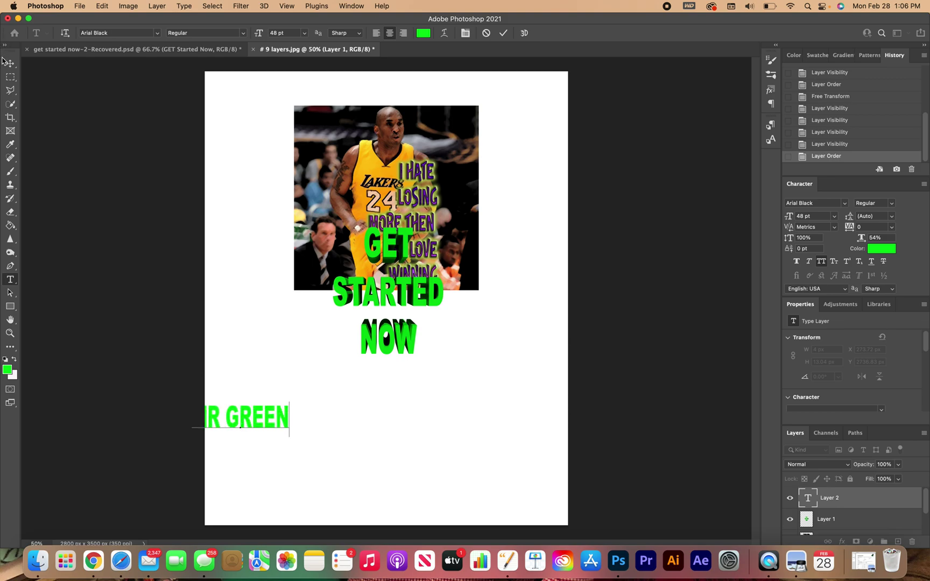
{"action": "left_click", "coordinate": [10, 63]}
{"action": "left_click_drag", "start_coordinate": [271, 421], "coordinate": [385, 425]}
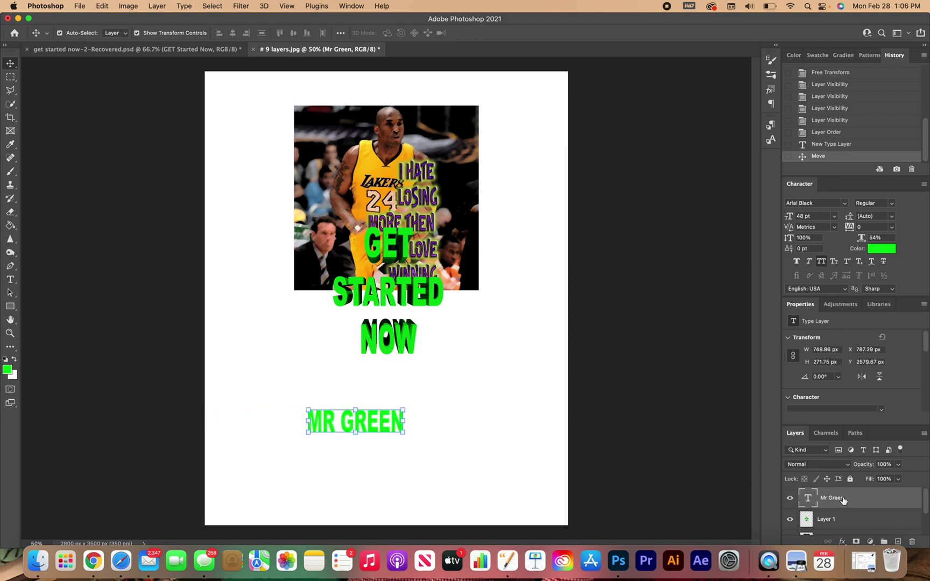
{"action": "left_click", "coordinate": [790, 498]}
{"action": "left_click", "coordinate": [789, 498]}
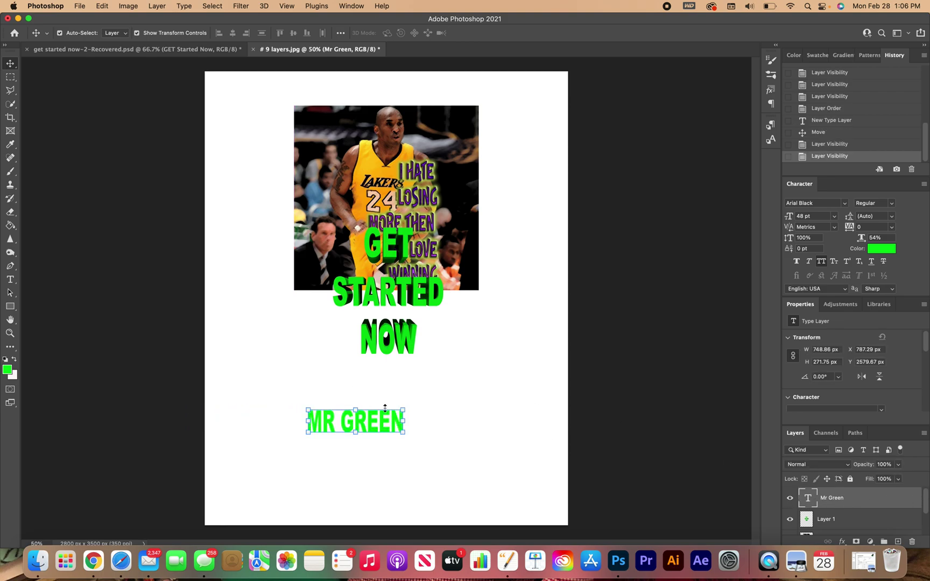
Type AWESOME below MR GREEN and move it up to the left of STARTED
{"action": "left_click", "coordinate": [10, 279]}
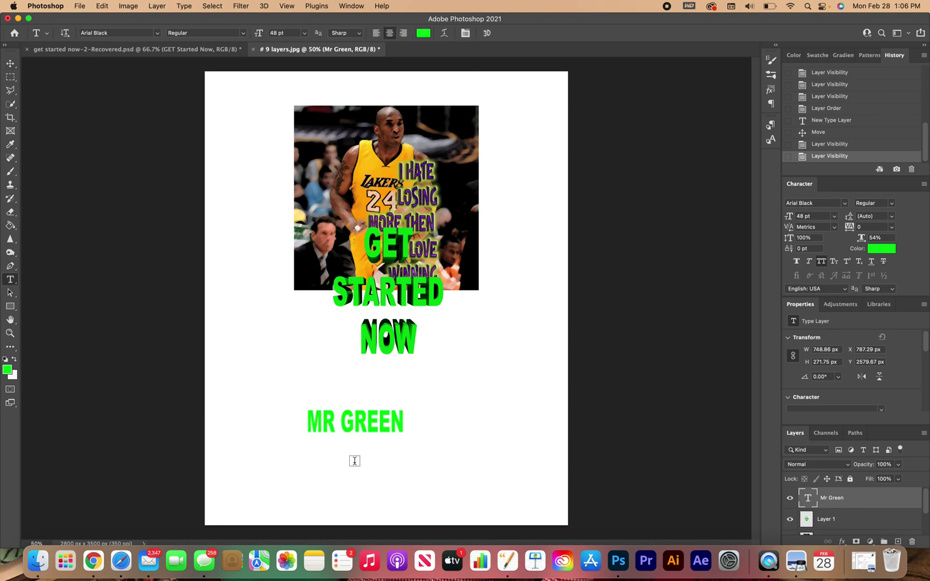
{"action": "left_click", "coordinate": [380, 481]}
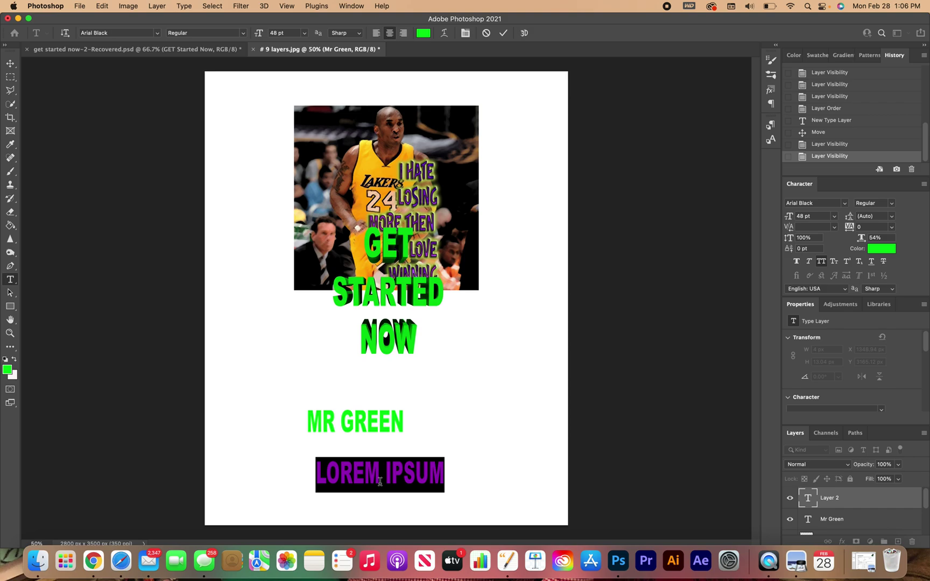
{"action": "type", "text": "B"}
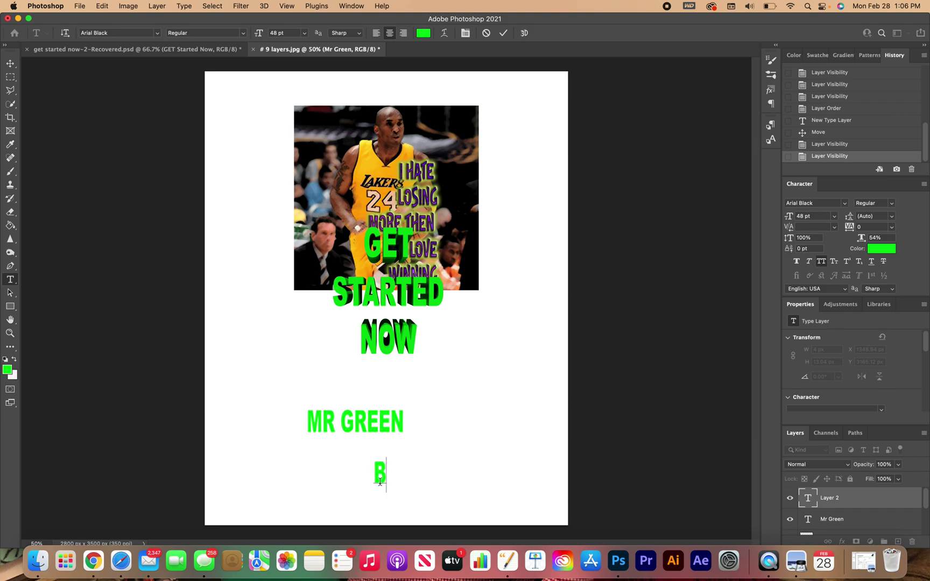
{"action": "key", "text": "BackSpace"}
{"action": "type", "text": "AWESOME"}
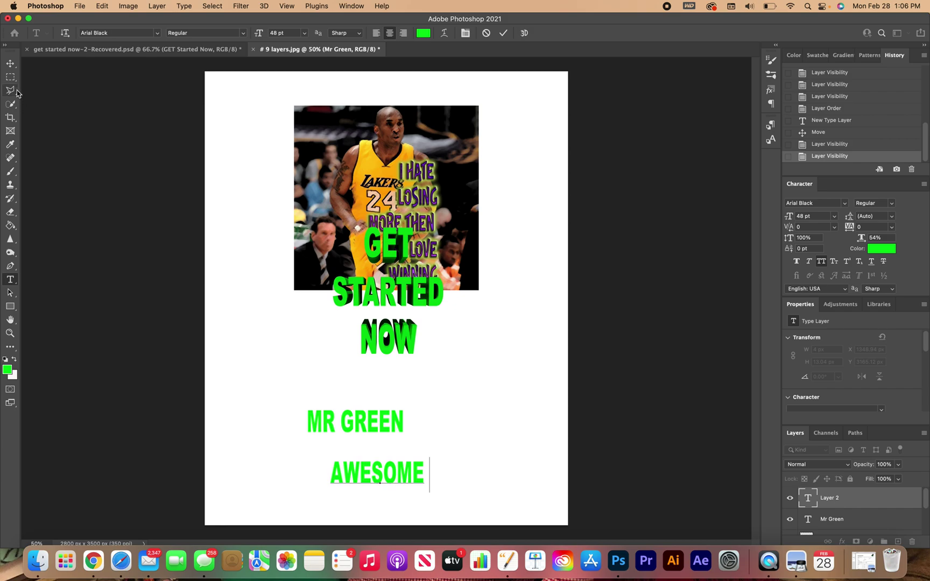
{"action": "left_click", "coordinate": [11, 64]}
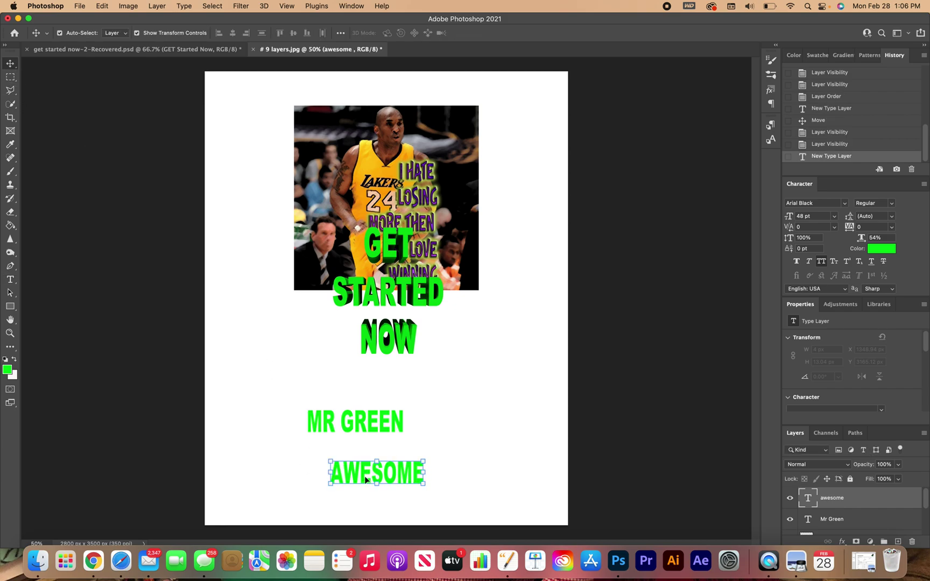
{"action": "left_click_drag", "start_coordinate": [365, 483], "coordinate": [265, 290]}
Add the text COOL right of the page centre and nudge it further right
{"action": "left_click", "coordinate": [10, 279]}
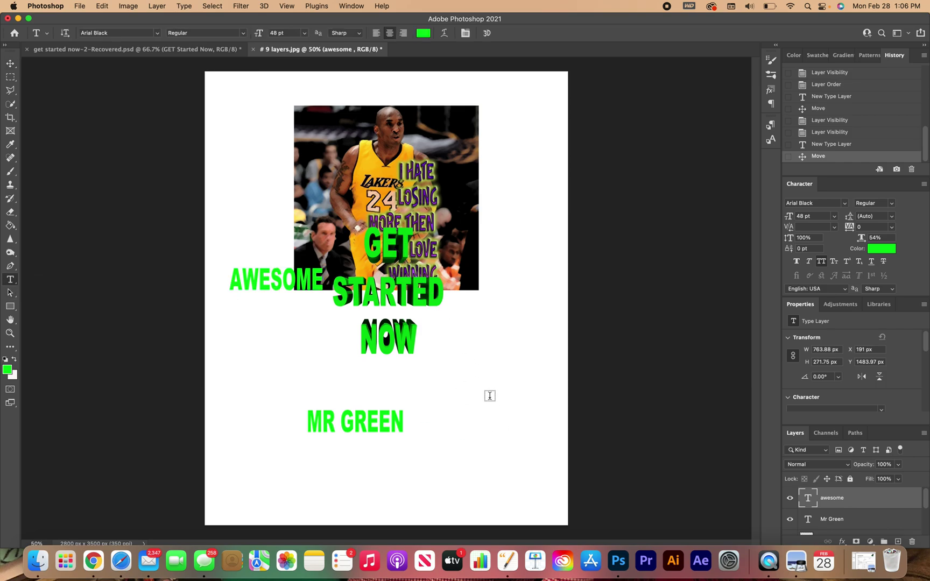
{"action": "left_click", "coordinate": [458, 394]}
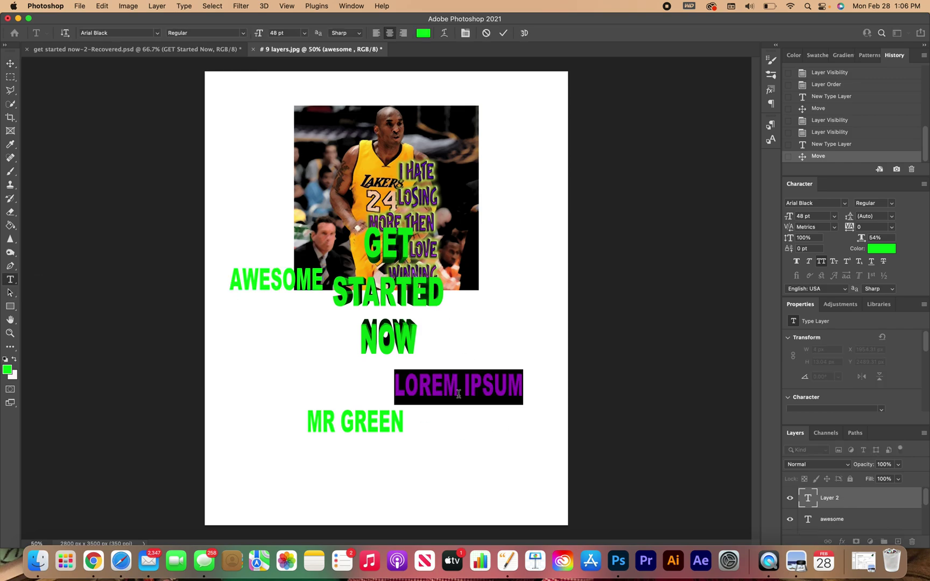
{"action": "type", "text": "COOL"}
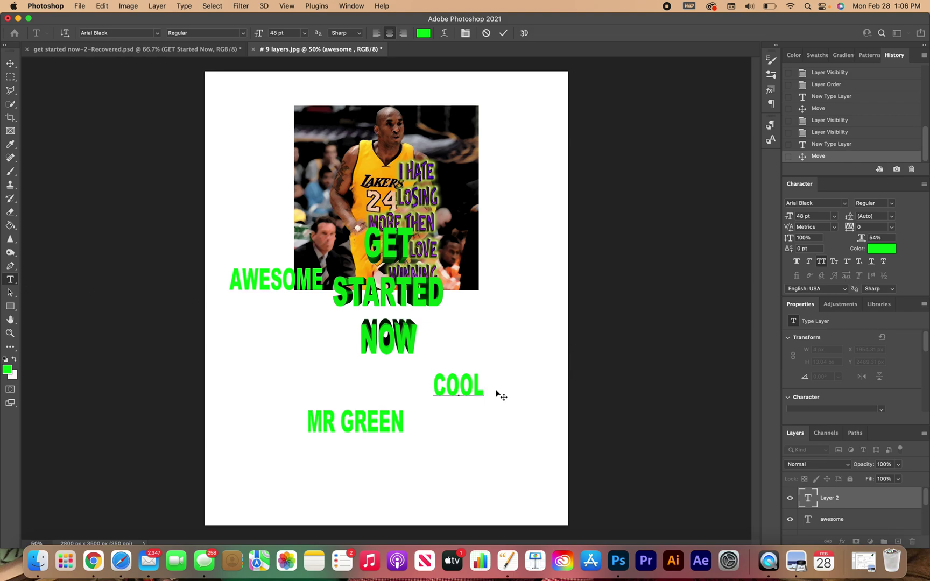
{"action": "left_click", "coordinate": [11, 77]}
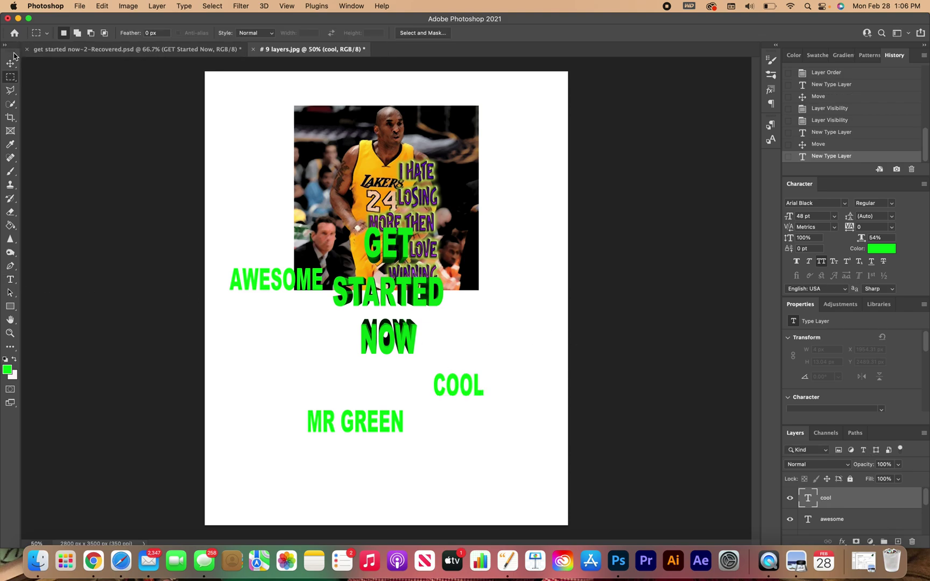
{"action": "left_click", "coordinate": [11, 62]}
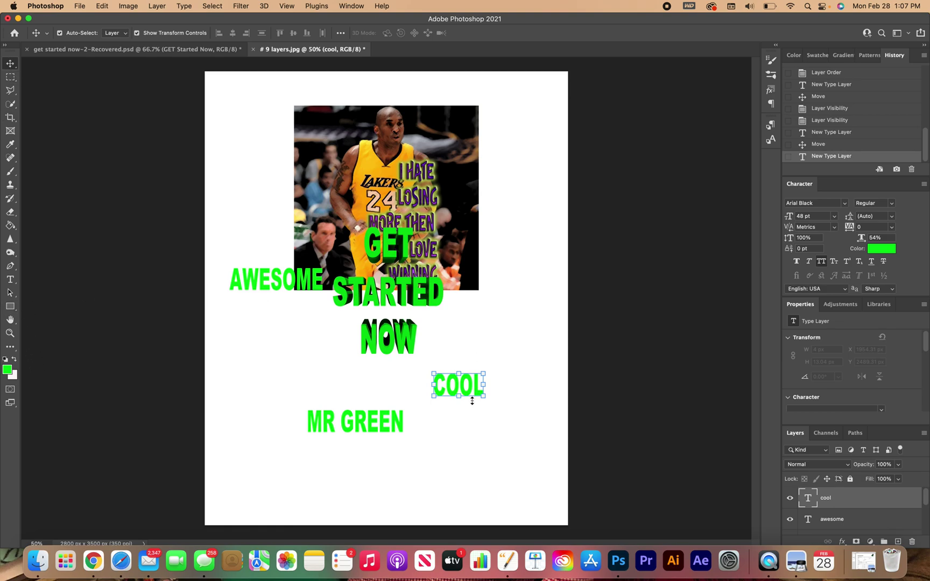
{"action": "left_click_drag", "start_coordinate": [469, 393], "coordinate": [520, 402]}
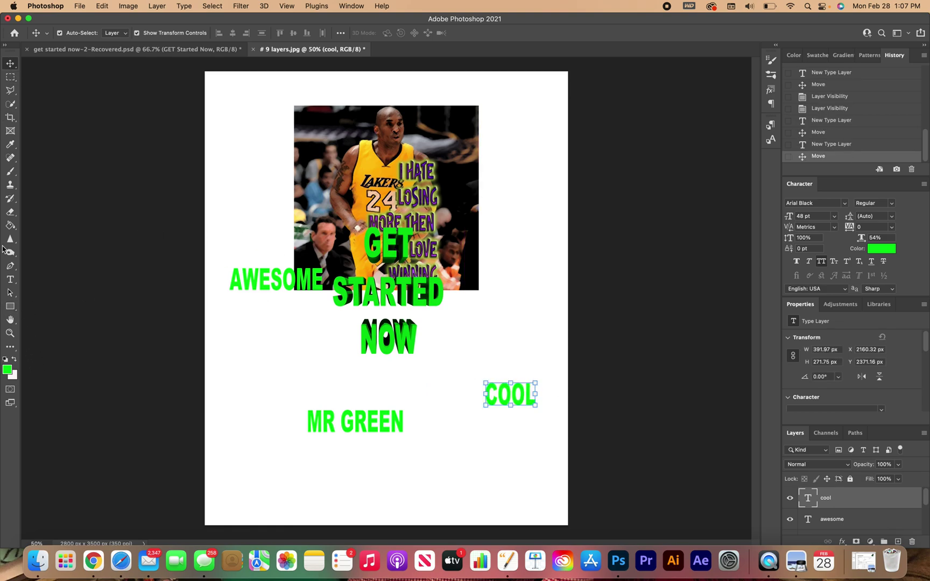
Move AWESOME down to the left of MR GREEN
{"action": "left_click", "coordinate": [10, 281]}
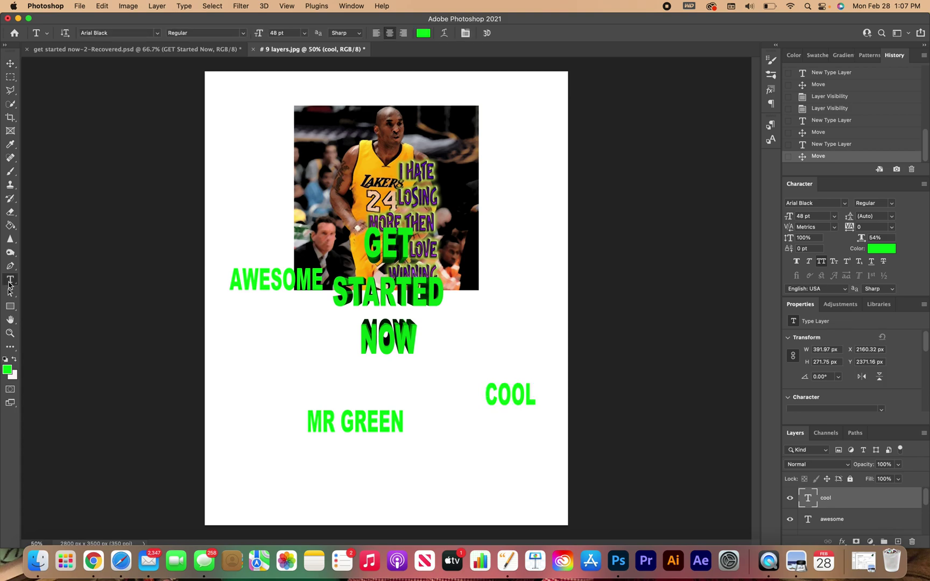
{"action": "left_click", "coordinate": [10, 63]}
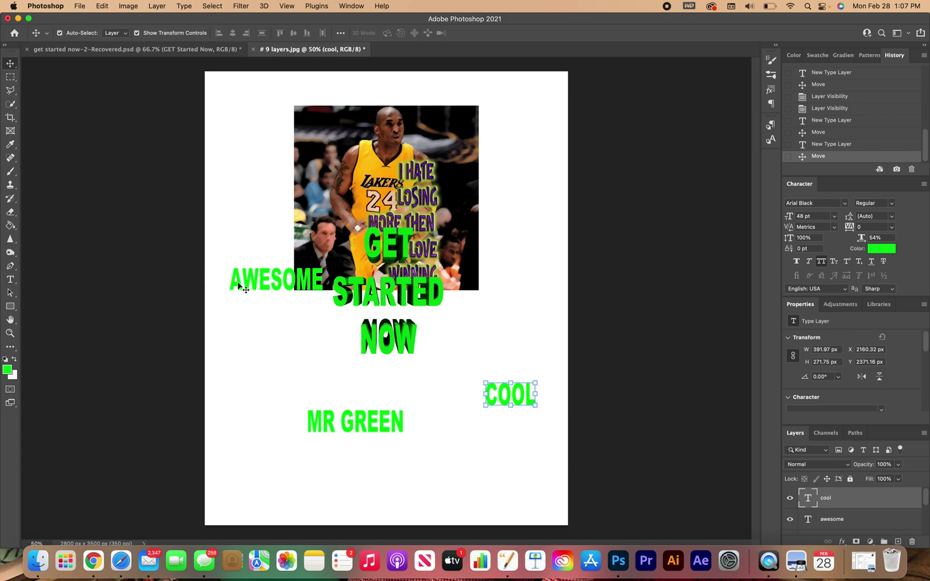
{"action": "left_click_drag", "start_coordinate": [243, 288], "coordinate": [239, 379]}
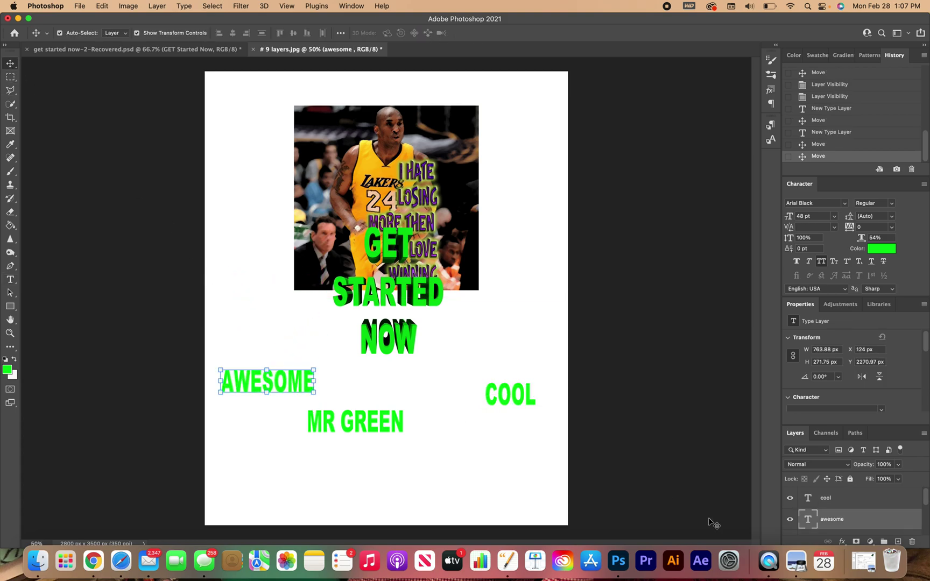
Enlarge the COOL text to about 178% and commit the transform
{"action": "left_click", "coordinate": [791, 498]}
{"action": "left_click", "coordinate": [790, 498]}
{"action": "left_click", "coordinate": [844, 504]}
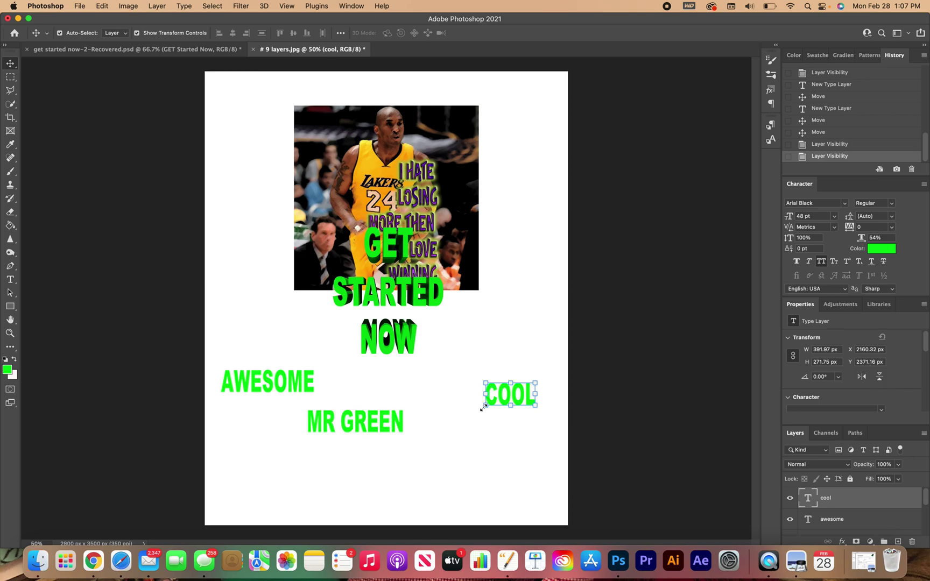
{"action": "left_click_drag", "start_coordinate": [482, 408], "coordinate": [445, 427]}
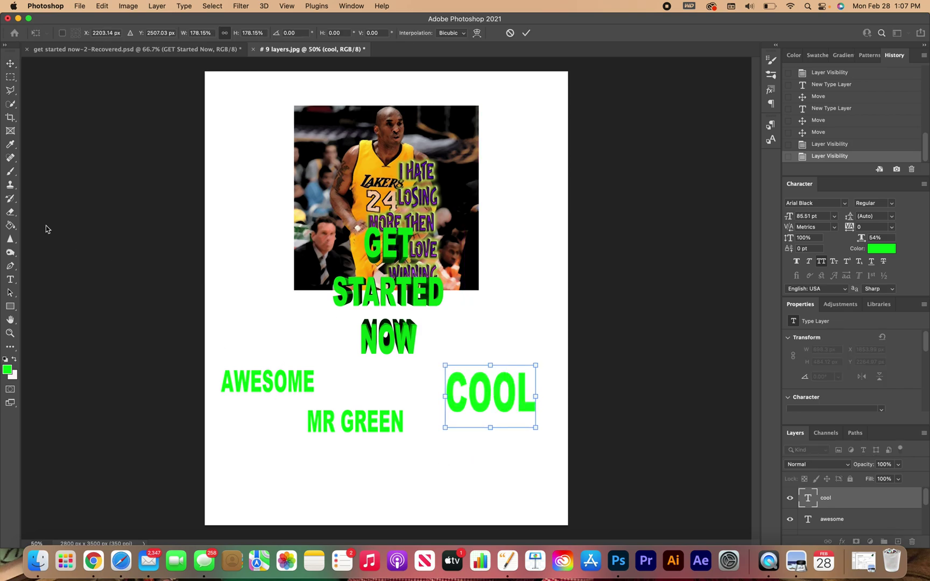
{"action": "left_click", "coordinate": [10, 63]}
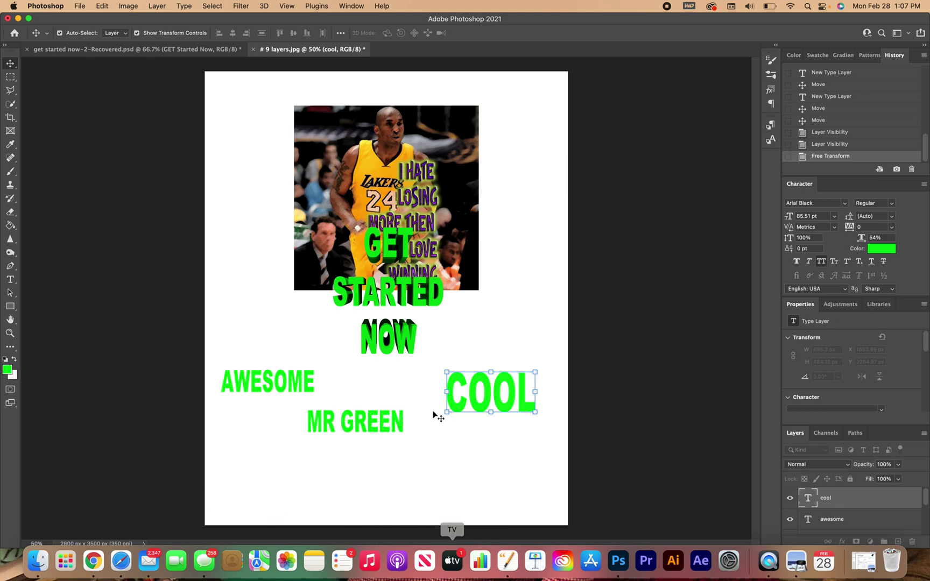
{"action": "left_click", "coordinate": [851, 503]}
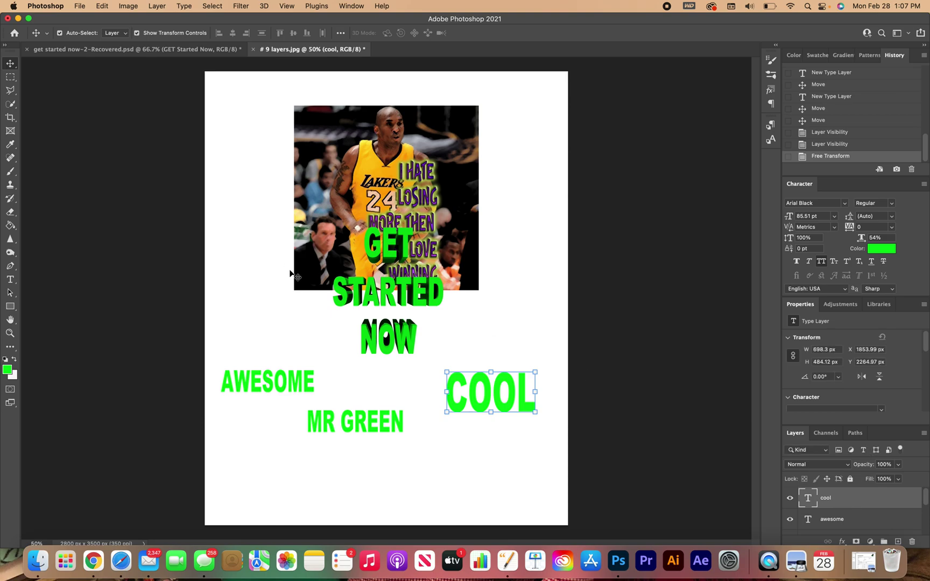
Select all the COOL letters and set their font family to Usurp
{"action": "left_click", "coordinate": [11, 284]}
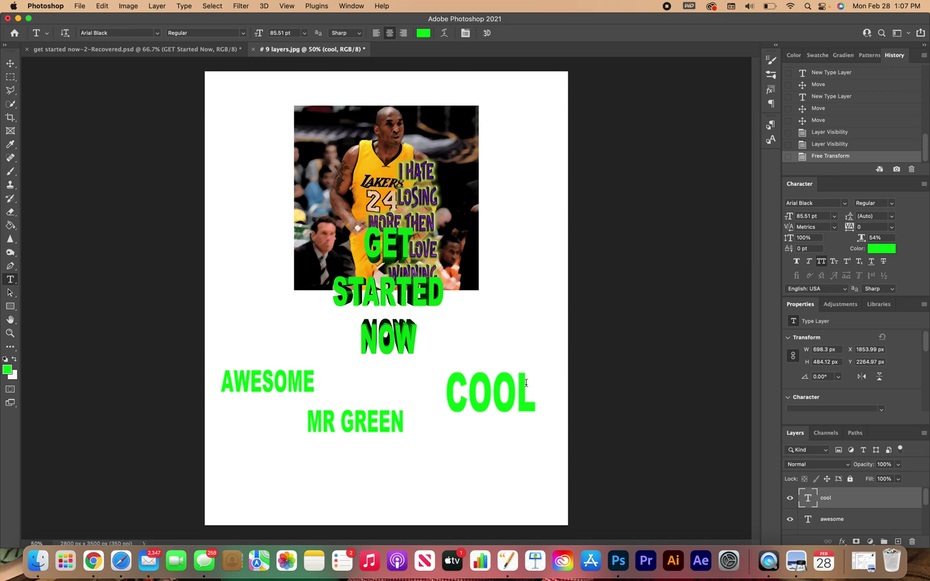
{"action": "left_click_drag", "start_coordinate": [527, 388], "coordinate": [429, 396]}
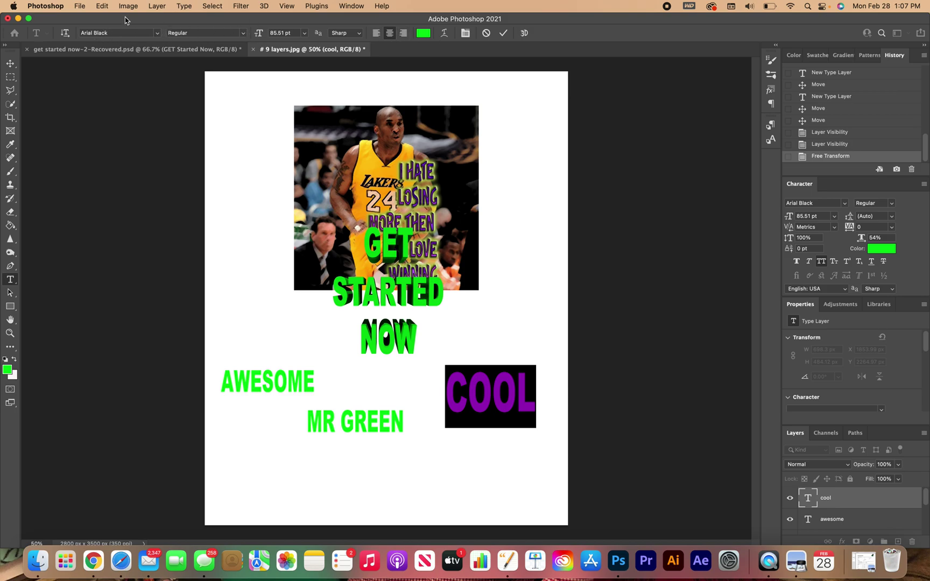
{"action": "left_click", "coordinate": [161, 35]}
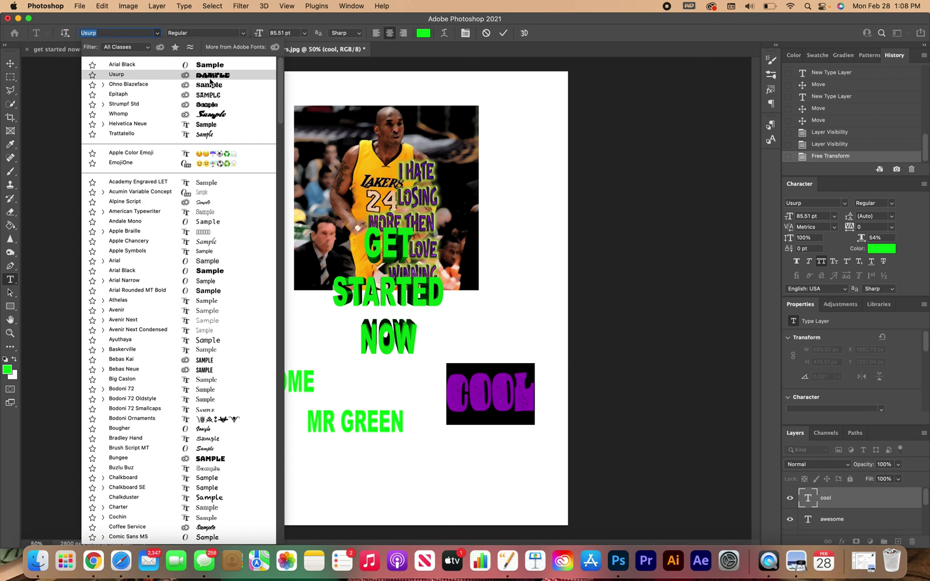
{"action": "left_click", "coordinate": [210, 78]}
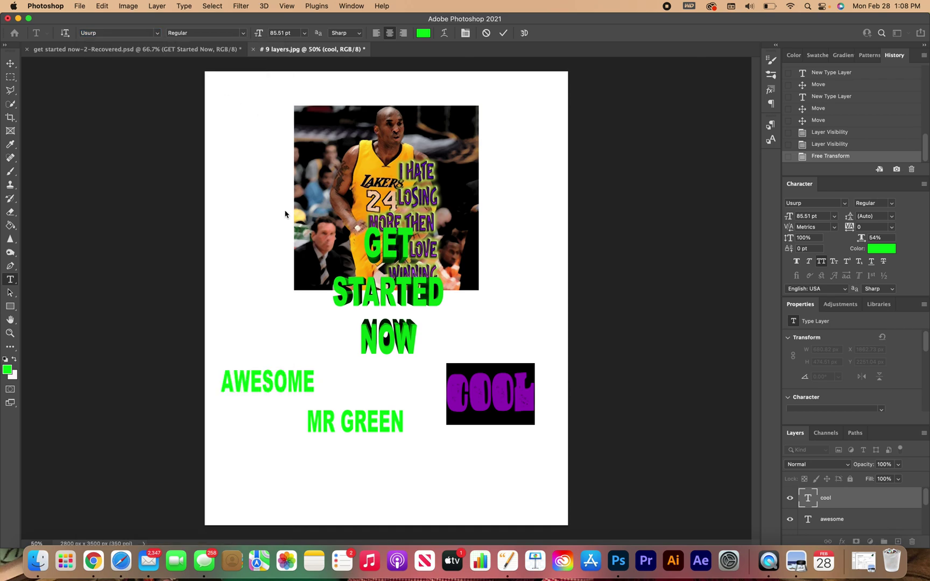
{"action": "left_click", "coordinate": [306, 292]}
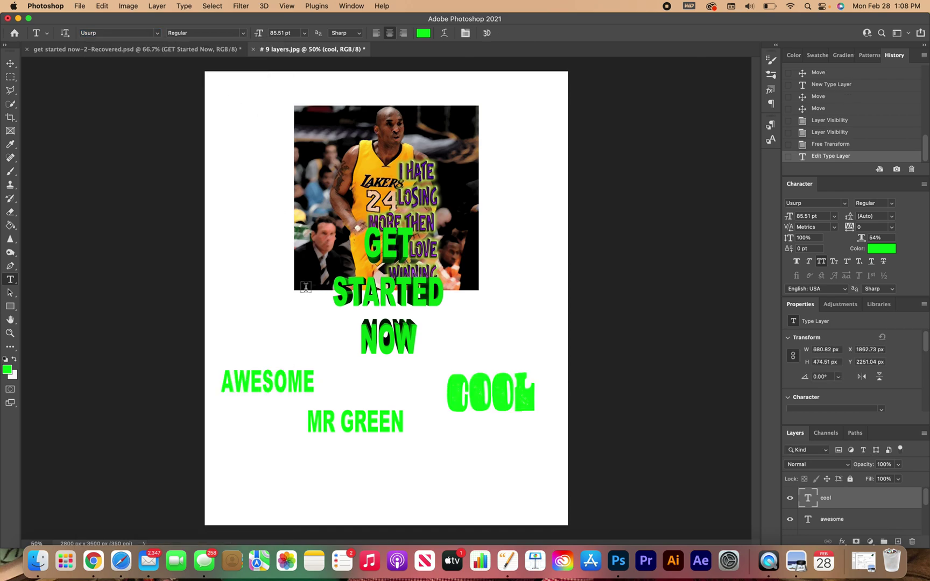
Set the MR GREEN text in the Whomp font
{"action": "left_click", "coordinate": [402, 428]}
{"action": "triple_click", "coordinate": [403, 429]}
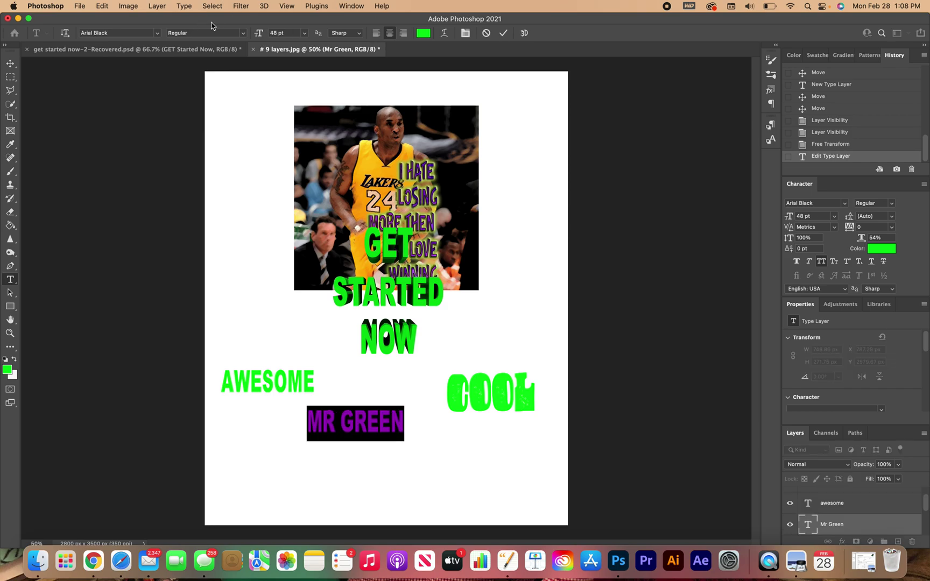
{"action": "left_click", "coordinate": [157, 33]}
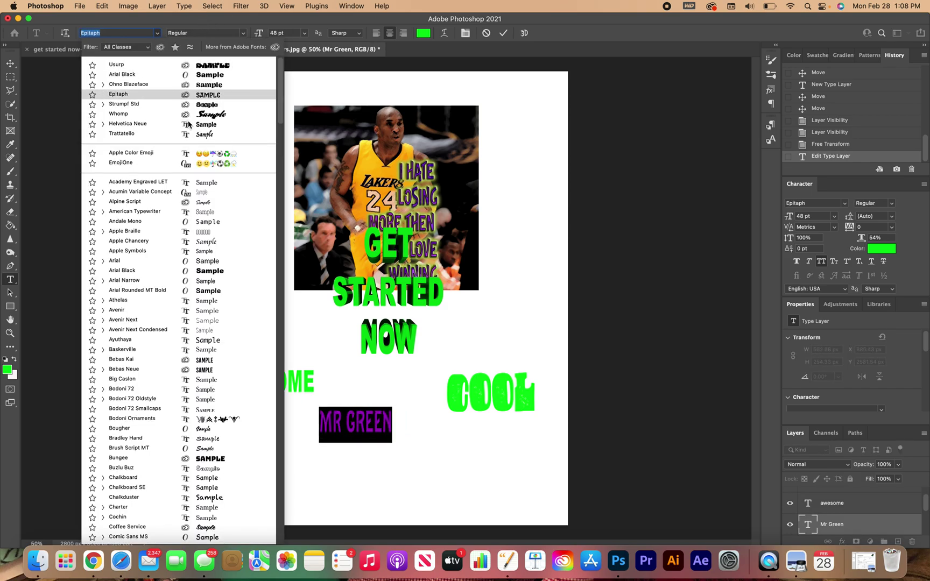
{"action": "left_click", "coordinate": [190, 116]}
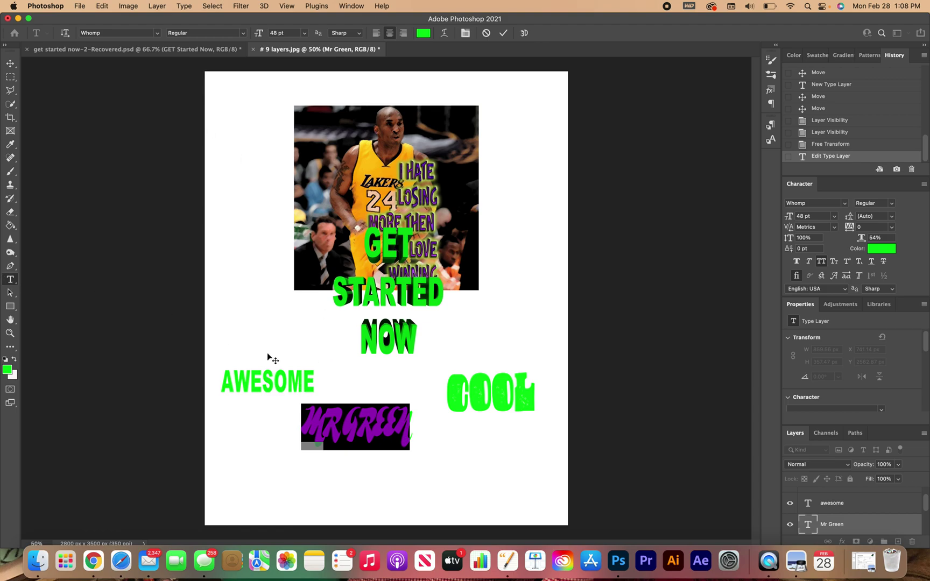
{"action": "left_click", "coordinate": [14, 65]}
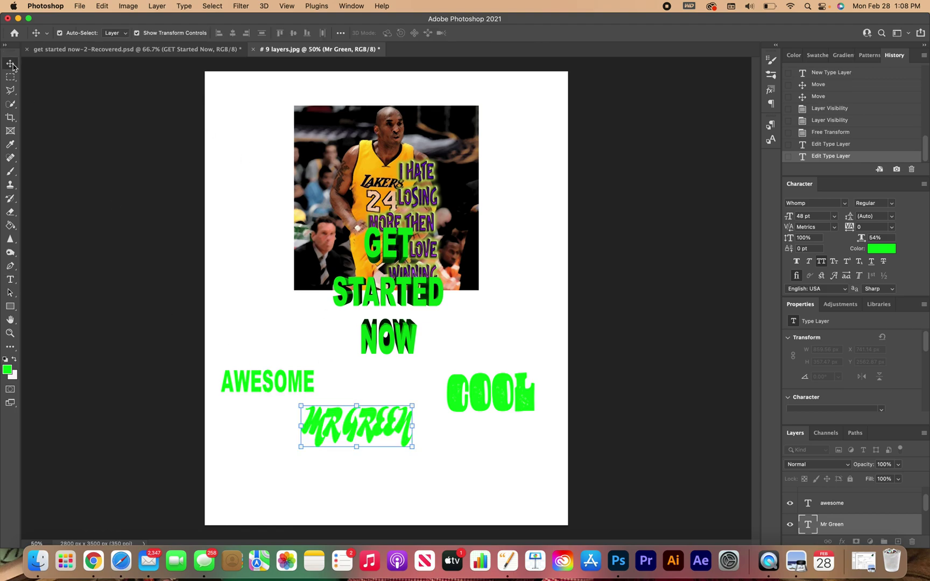
Change the AWESOME text's font to Big Caslon Medium
{"action": "left_click", "coordinate": [13, 284]}
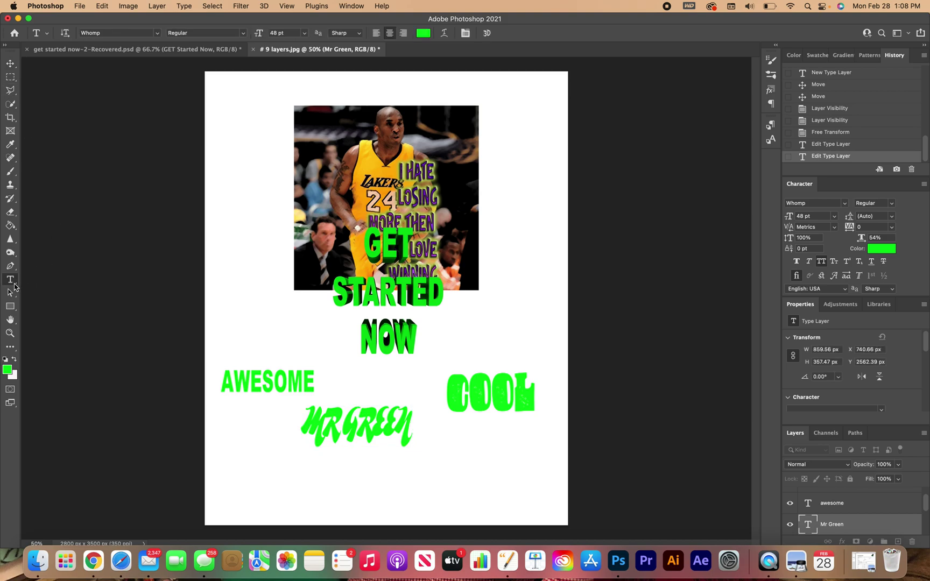
{"action": "double_click", "coordinate": [303, 388]}
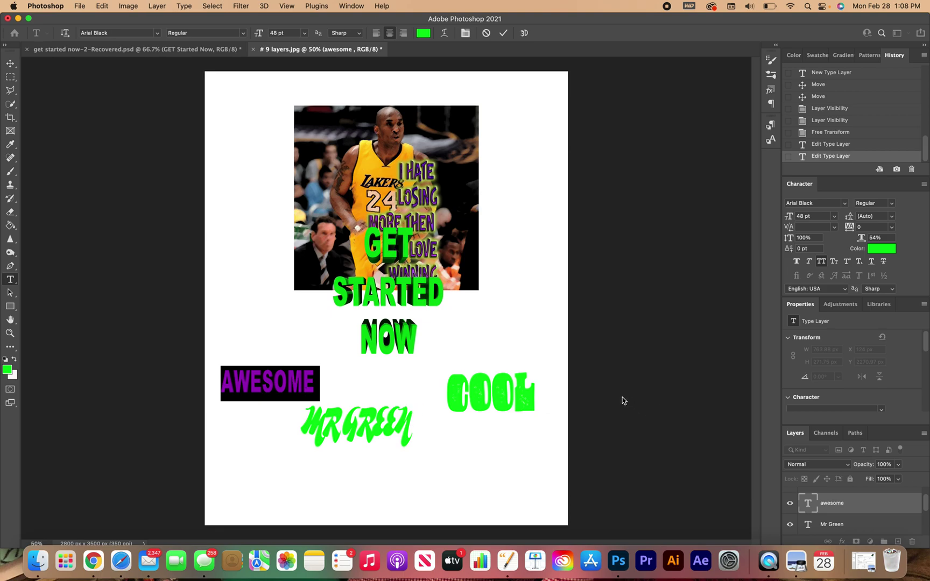
{"action": "left_click", "coordinate": [156, 34]}
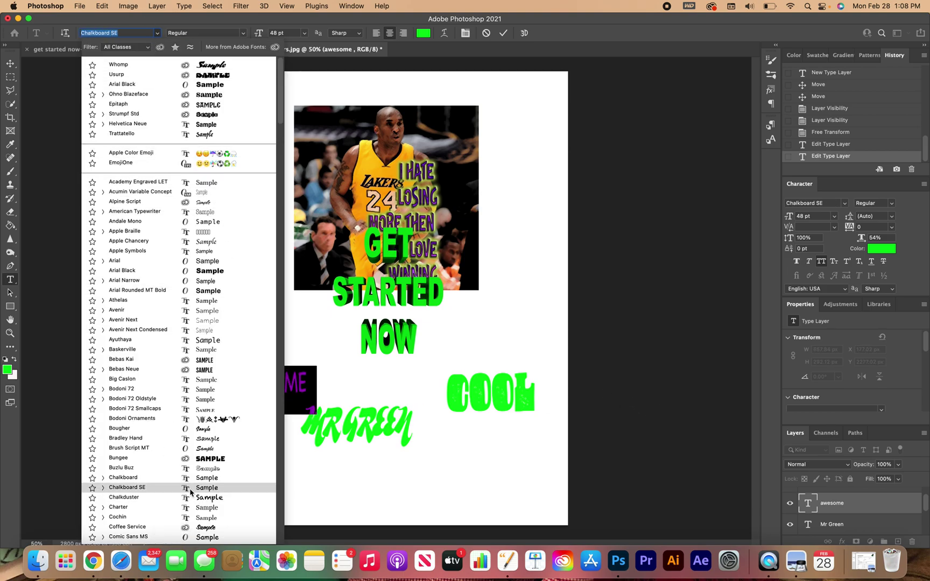
{"action": "scroll", "coordinate": [190, 488], "scroll_direction": "down", "scroll_amount": 20}
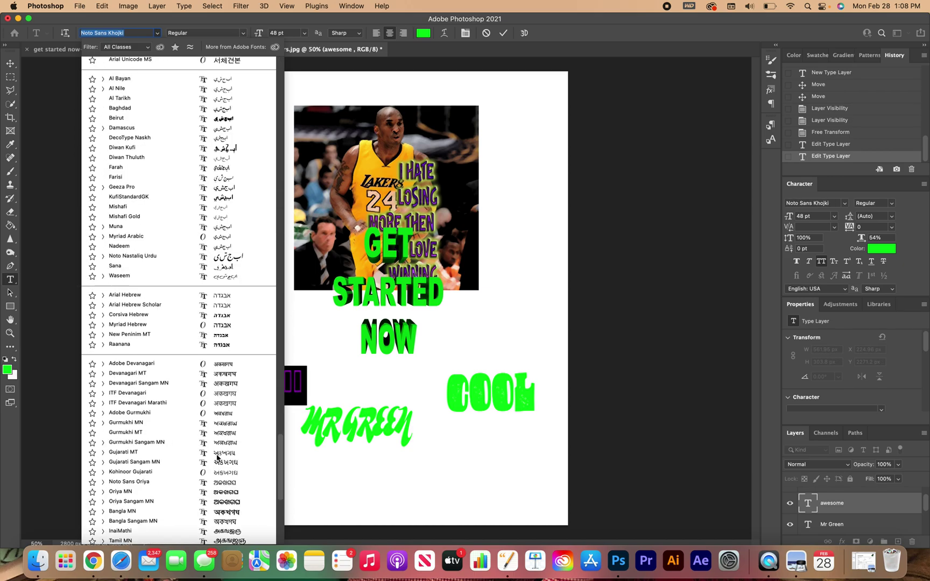
{"action": "scroll", "coordinate": [217, 458], "scroll_direction": "down", "scroll_amount": 10}
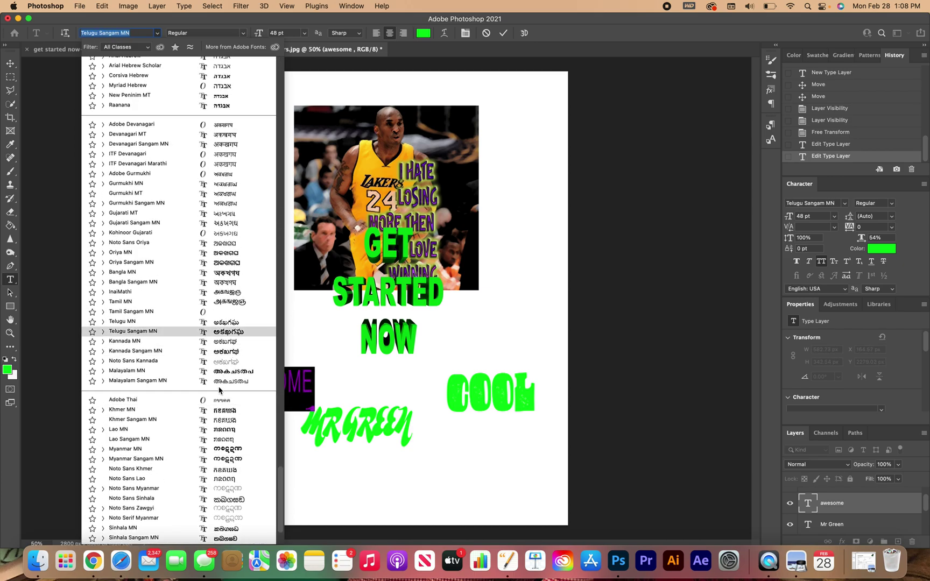
{"action": "scroll", "coordinate": [218, 398], "scroll_direction": "down", "scroll_amount": 2}
{"action": "scroll", "coordinate": [225, 435], "scroll_direction": "down", "scroll_amount": 15}
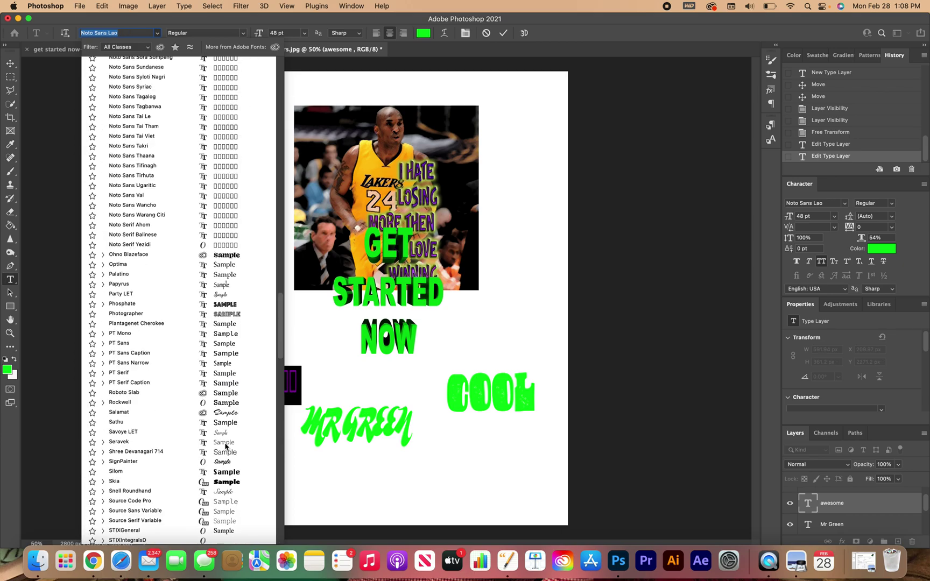
{"action": "scroll", "coordinate": [226, 445], "scroll_direction": "up", "scroll_amount": 20}
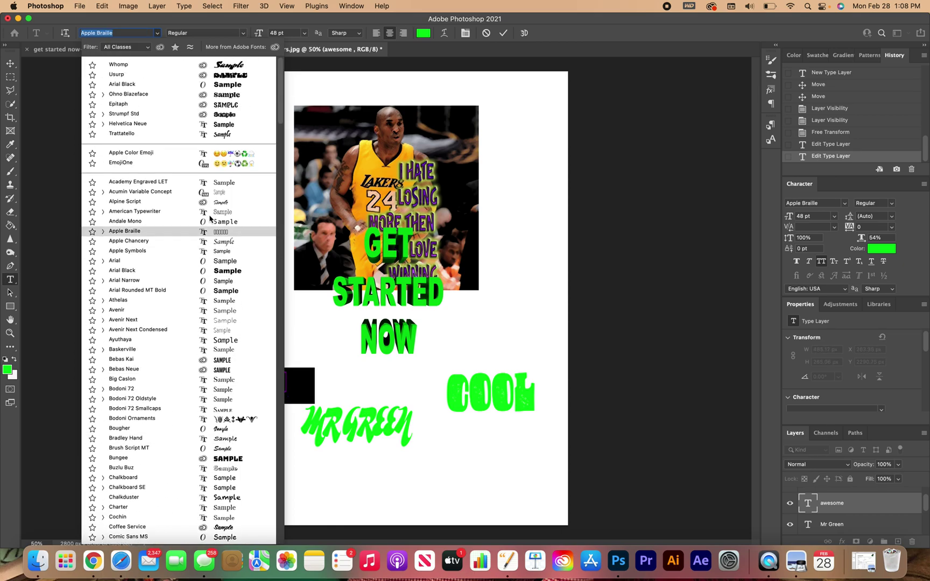
{"action": "left_click", "coordinate": [226, 380]}
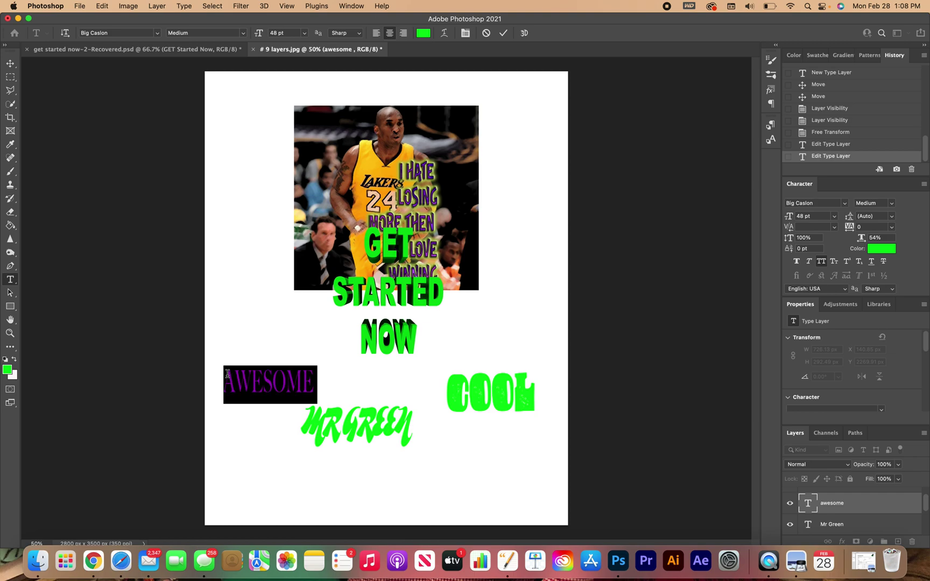
{"action": "left_click", "coordinate": [11, 63]}
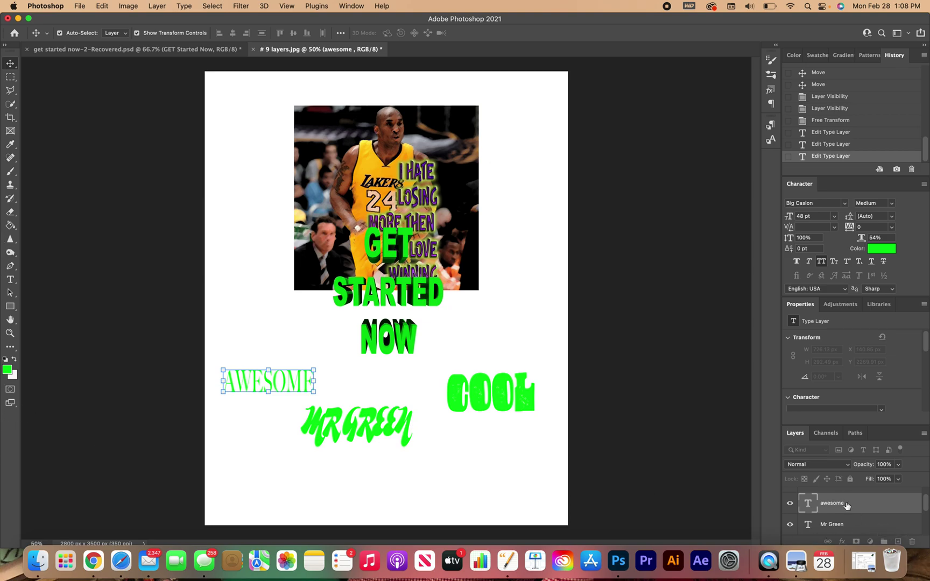
{"action": "left_click", "coordinate": [848, 533]}
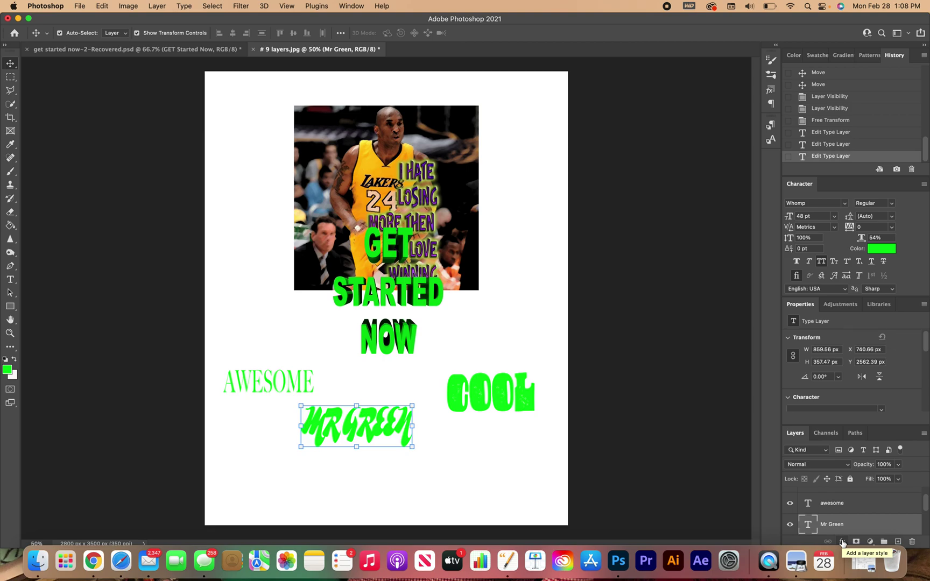
Add Bevel & Emboss to MR GREEN: 126% depth, 43 px size, 4 px soften, lower highlight opacity
{"action": "left_click", "coordinate": [842, 543]}
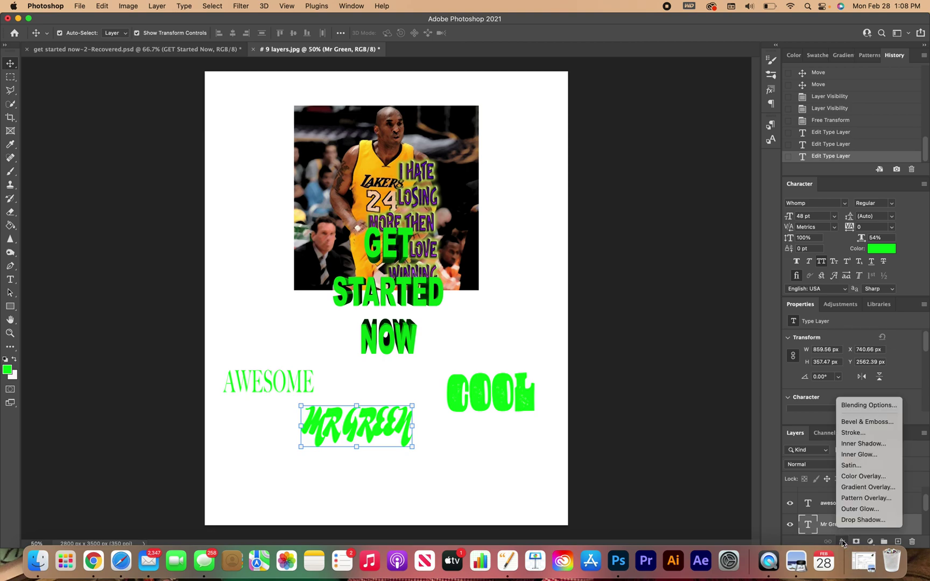
{"action": "left_click", "coordinate": [867, 423]}
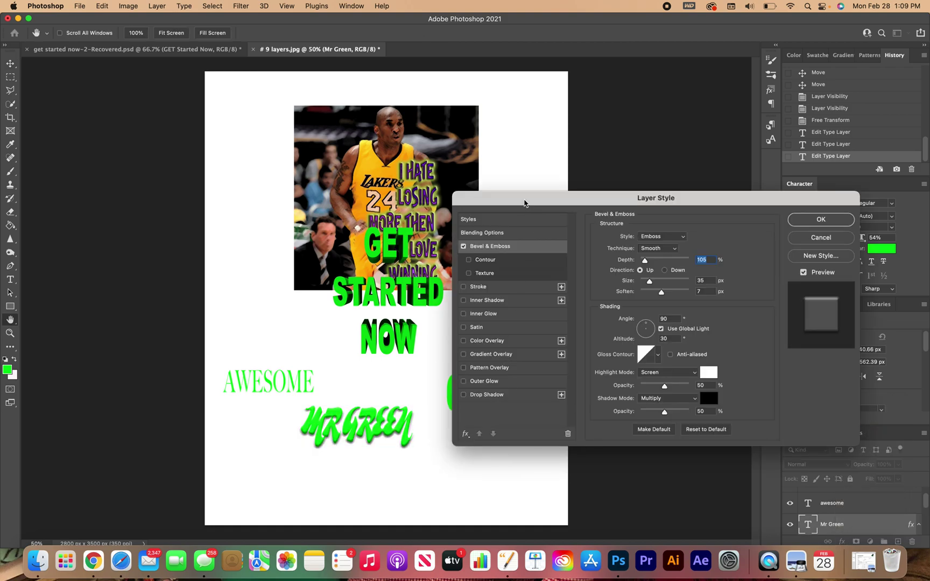
{"action": "left_click_drag", "start_coordinate": [515, 202], "coordinate": [535, 233]}
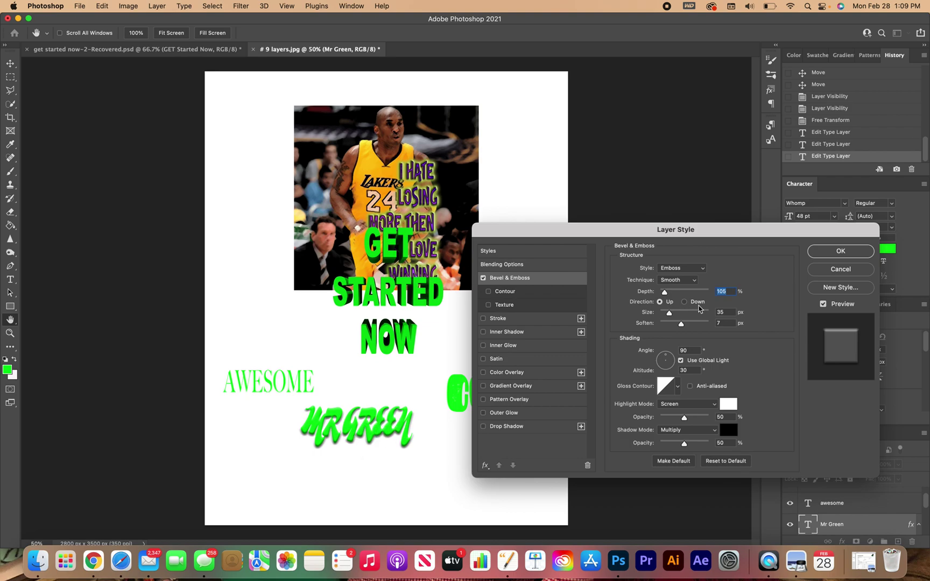
{"action": "left_click_drag", "start_coordinate": [665, 294], "coordinate": [672, 330]}
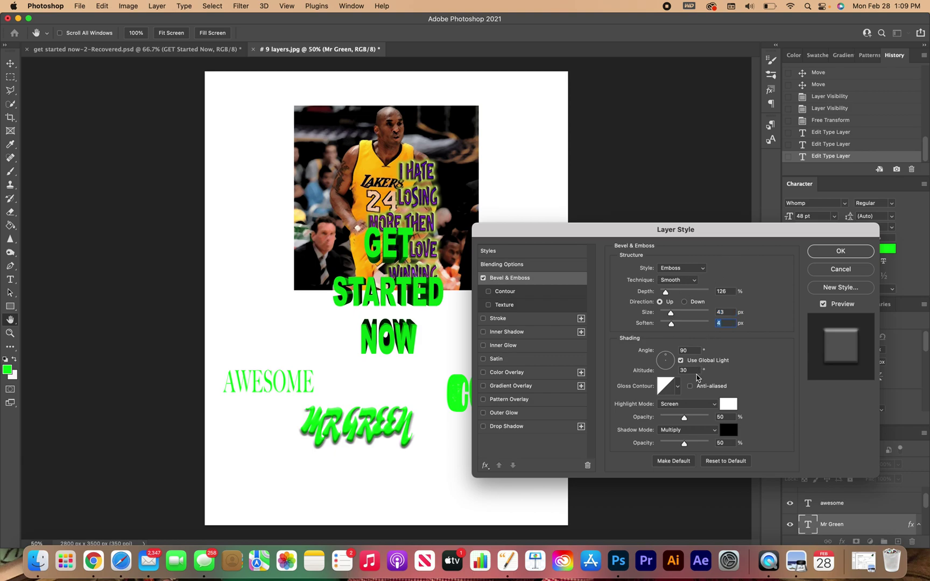
{"action": "left_click_drag", "start_coordinate": [683, 417], "coordinate": [701, 445]}
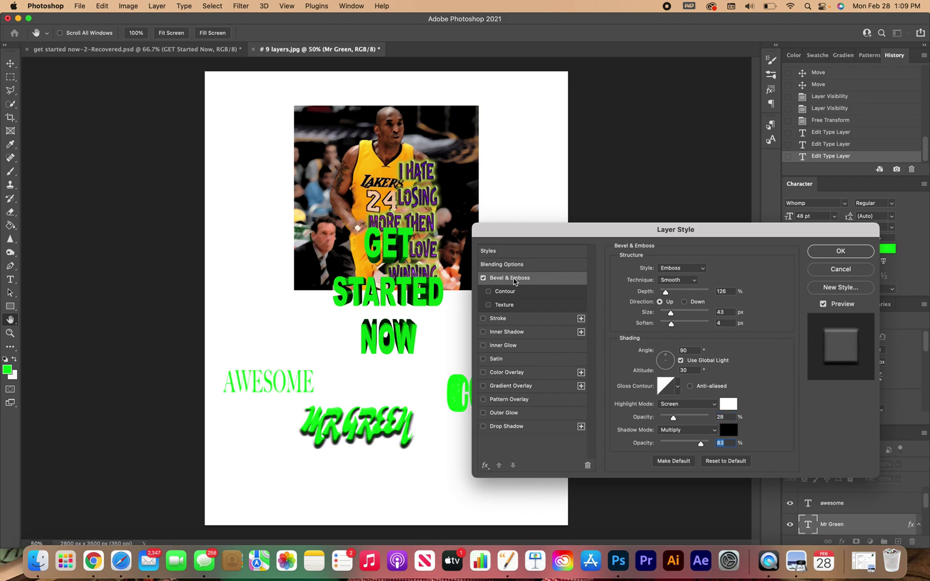
Try the Pillow Emboss and Stroke Emboss styles, then settle on Inner Bevel
{"action": "left_click", "coordinate": [702, 268]}
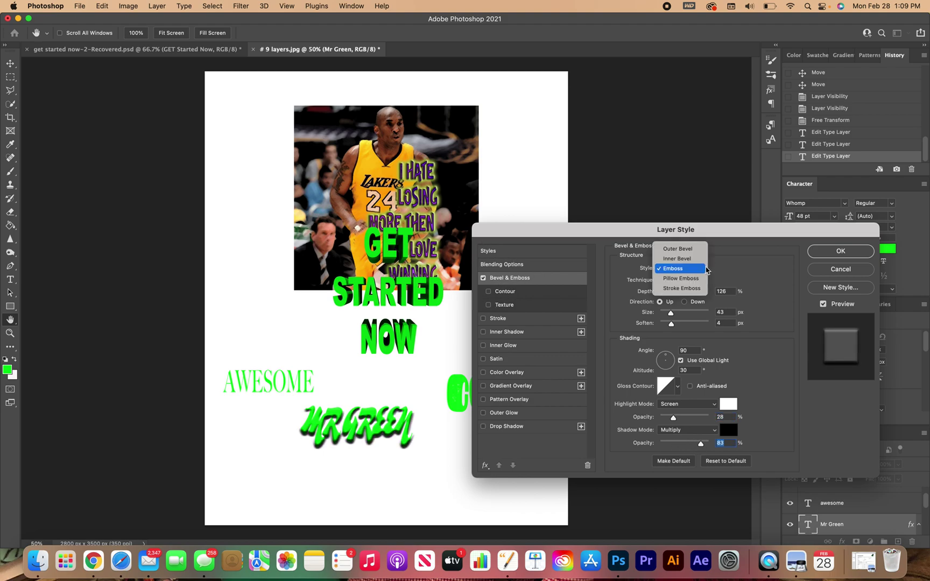
{"action": "left_click", "coordinate": [700, 279]}
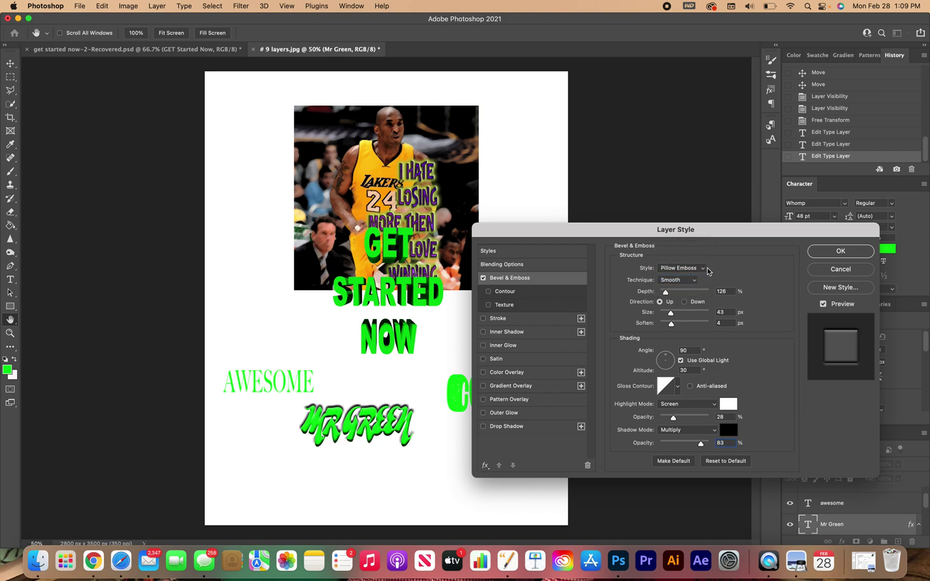
{"action": "left_click", "coordinate": [704, 269]}
{"action": "left_click", "coordinate": [702, 280]}
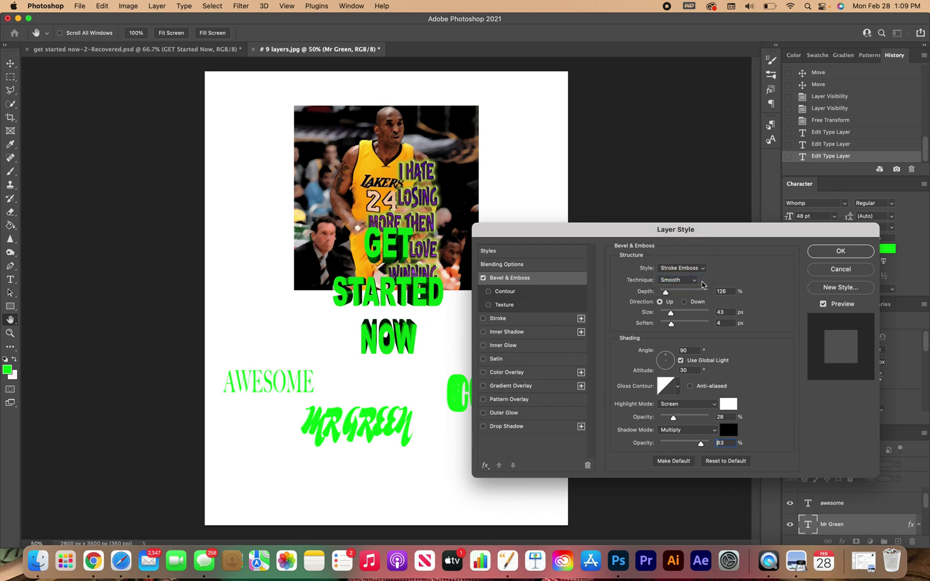
{"action": "left_click", "coordinate": [702, 268]}
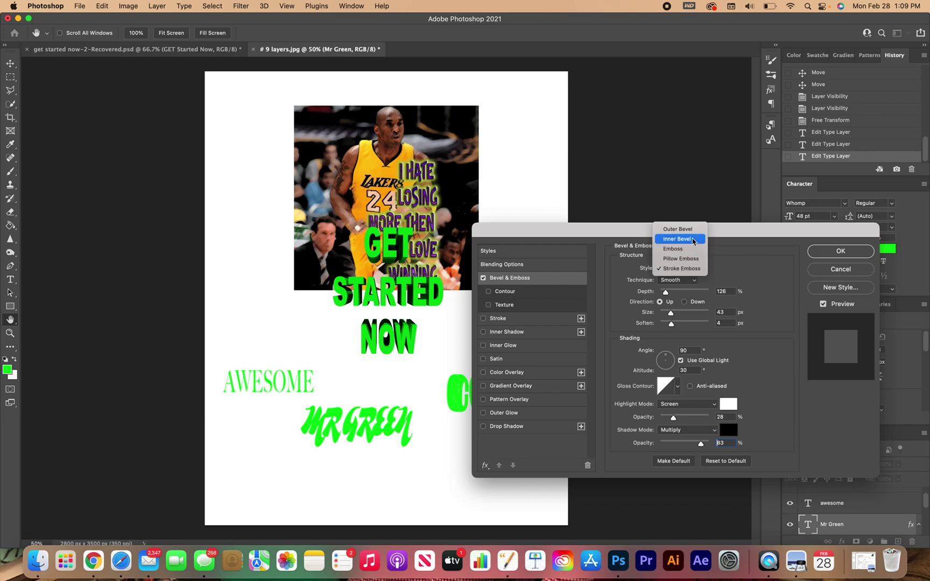
{"action": "left_click", "coordinate": [684, 239]}
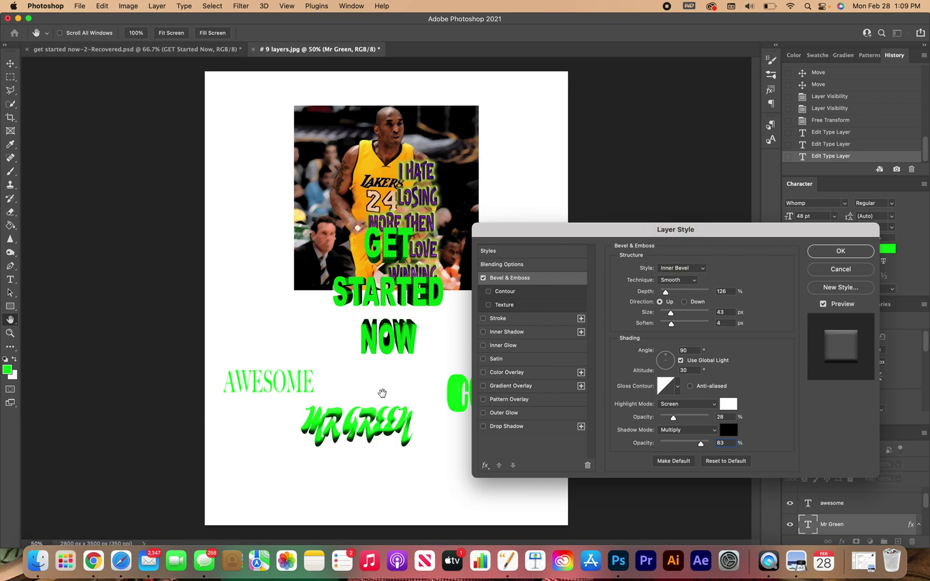
Give MR GREEN a 10 px outside stroke in dark navy (#141b79)
{"action": "left_click", "coordinate": [523, 324]}
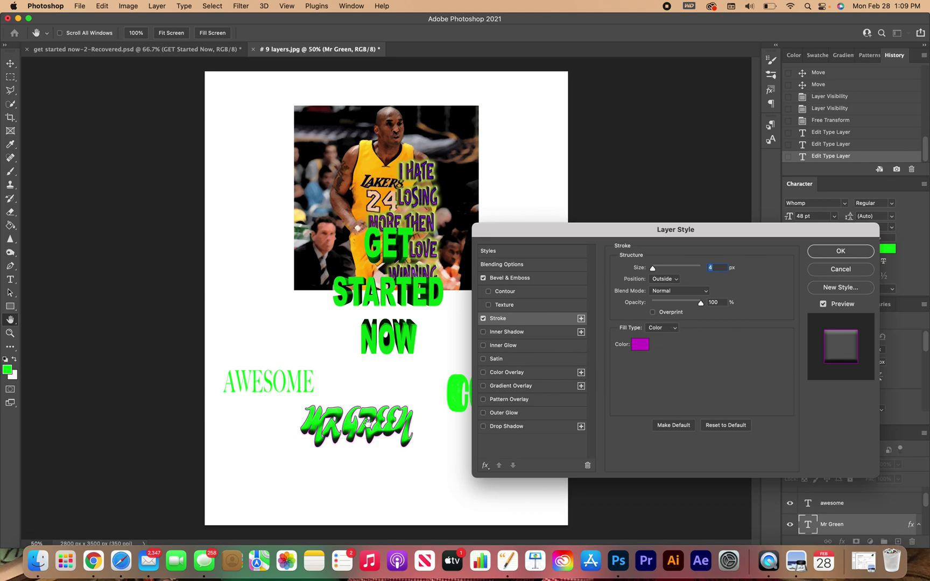
{"action": "mouse_move", "coordinate": [654, 271]}
{"action": "left_mouse_down"}
{"action": "mouse_move", "coordinate": [674, 273]}
{"action": "mouse_move", "coordinate": [657, 278]}
{"action": "left_mouse_up"}
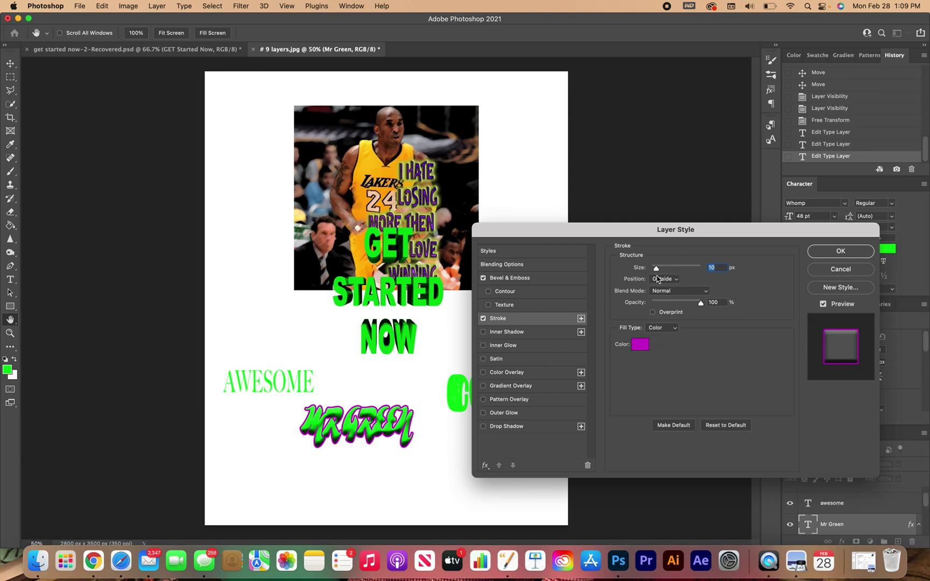
{"action": "left_click", "coordinate": [641, 348]}
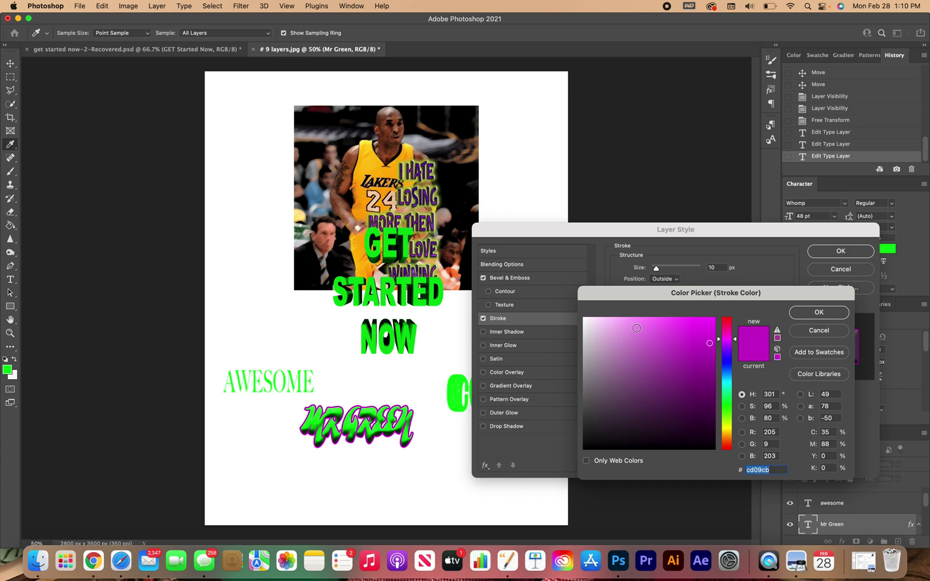
{"action": "mouse_move", "coordinate": [727, 386]}
{"action": "left_mouse_down"}
{"action": "mouse_move", "coordinate": [729, 412]}
{"action": "mouse_move", "coordinate": [728, 362]}
{"action": "mouse_move", "coordinate": [648, 360]}
{"action": "mouse_move", "coordinate": [693, 386]}
{"action": "left_mouse_up"}
{"action": "left_click", "coordinate": [699, 353]}
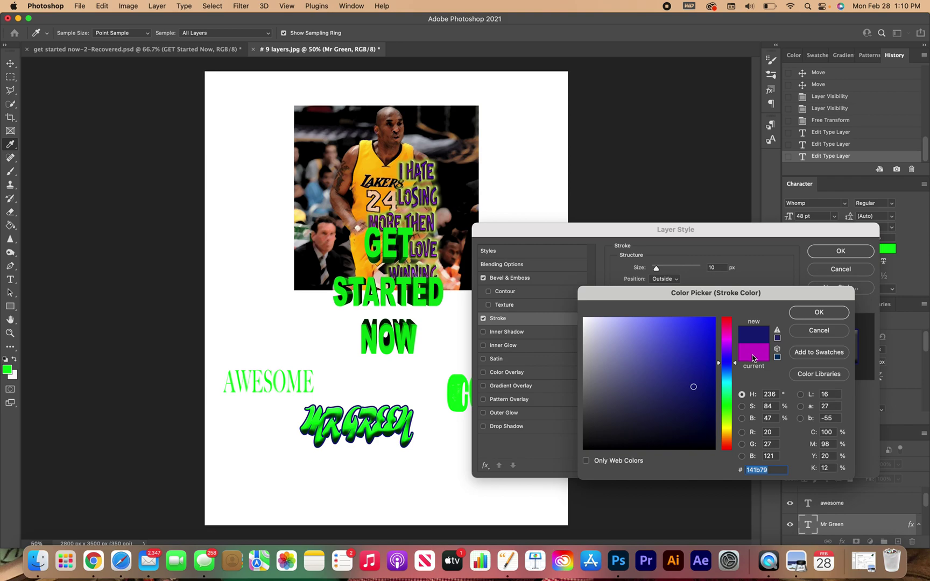
{"action": "left_click", "coordinate": [830, 314]}
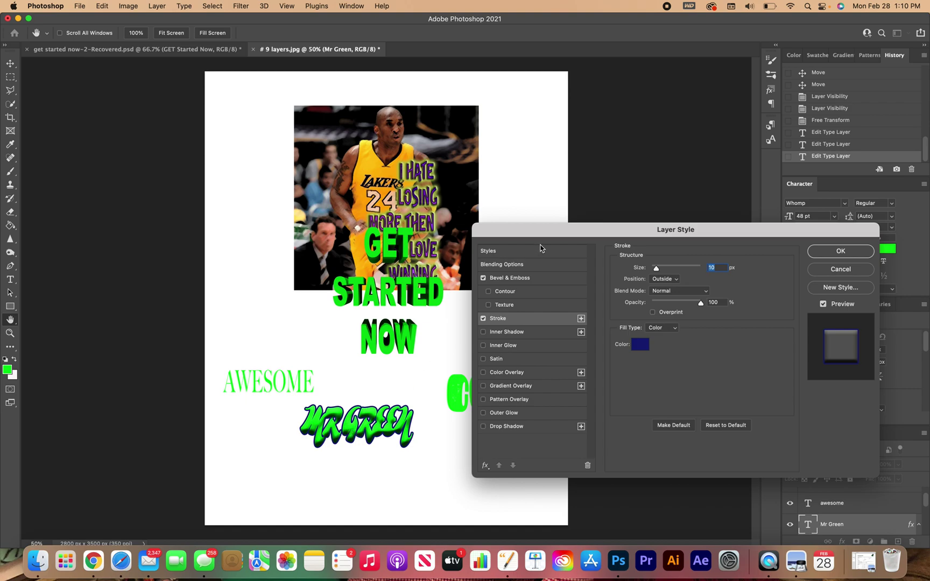
{"action": "left_click_drag", "start_coordinate": [560, 235], "coordinate": [509, 257]}
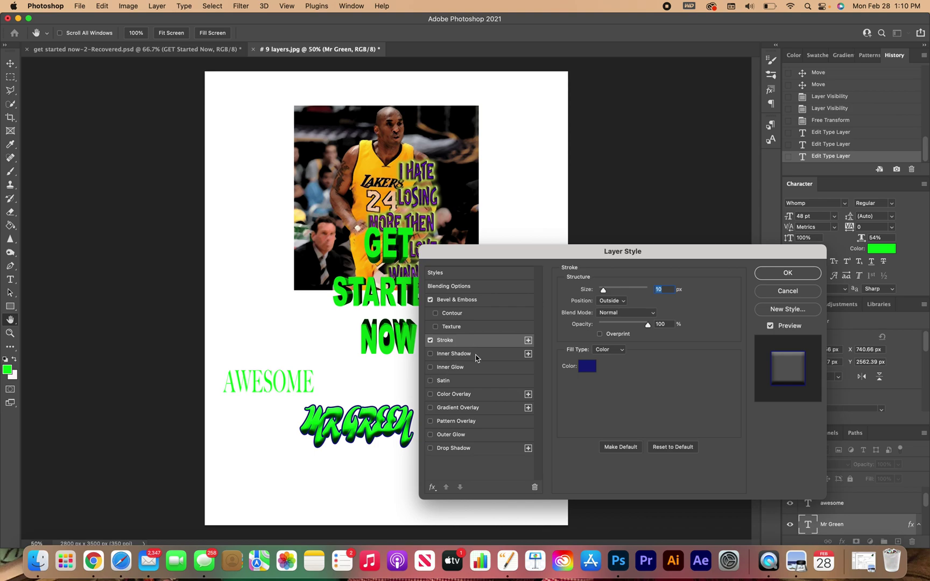
Try an inner shadow and a yellow colour overlay on MR GREEN, then remove both
{"action": "left_click", "coordinate": [453, 353]}
{"action": "left_click", "coordinate": [430, 354]}
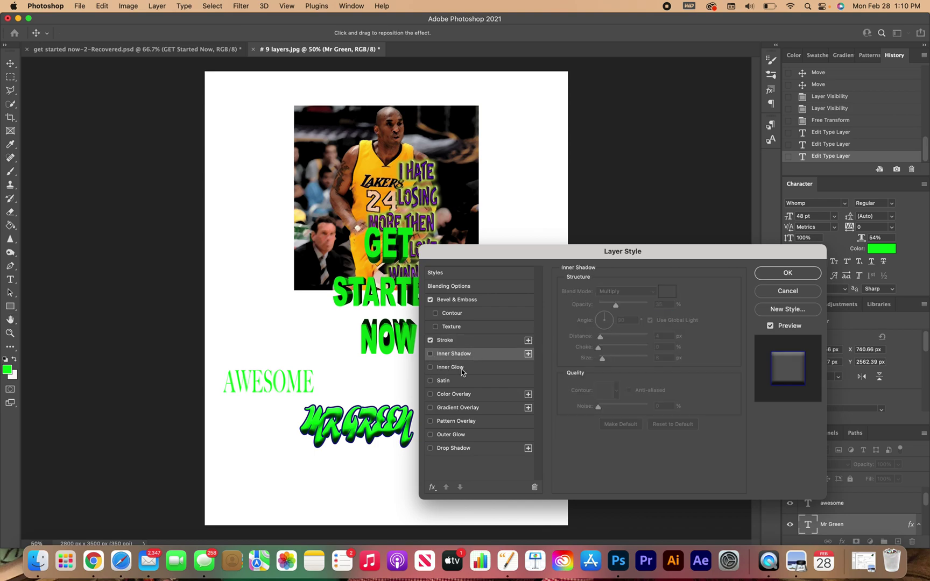
{"action": "left_click", "coordinate": [460, 397]}
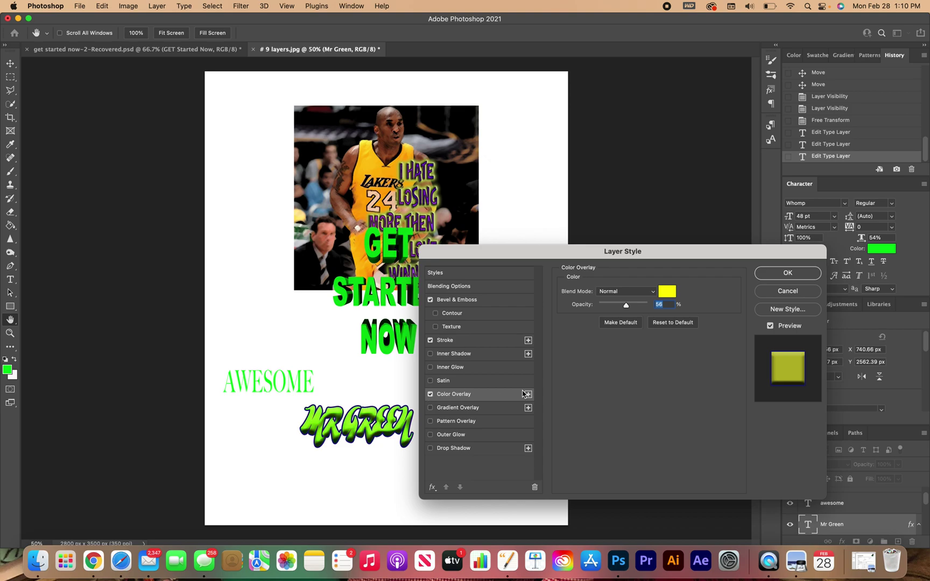
{"action": "left_click", "coordinate": [430, 394]}
Apply a light blue linear Gradient Overlay from the Blues presets to MR GREEN
{"action": "left_click", "coordinate": [483, 408]}
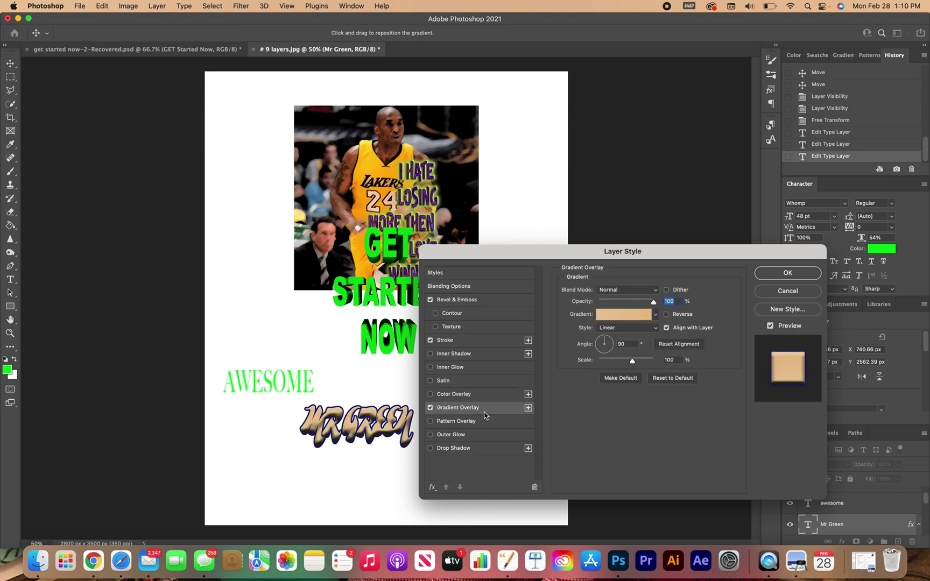
{"action": "left_click", "coordinate": [655, 316]}
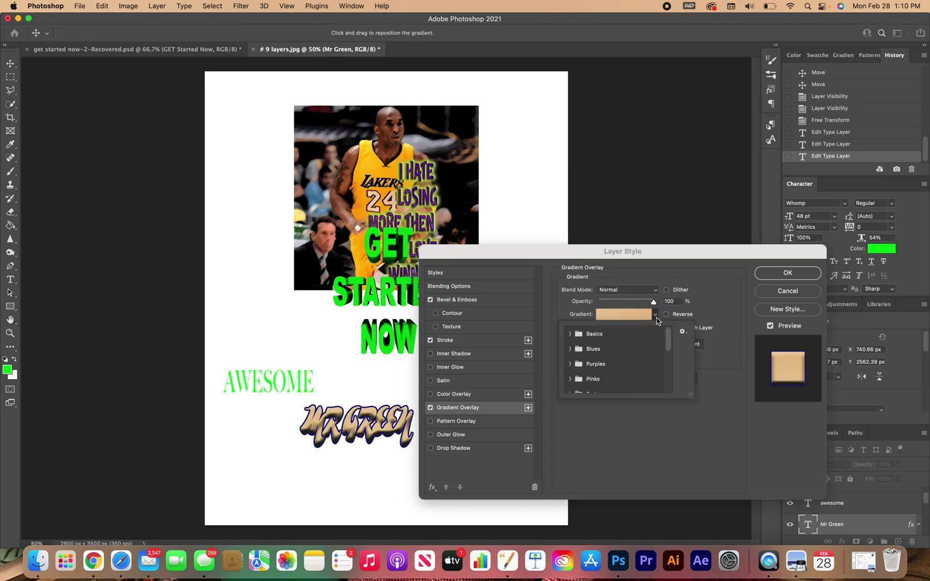
{"action": "left_click", "coordinate": [571, 349]}
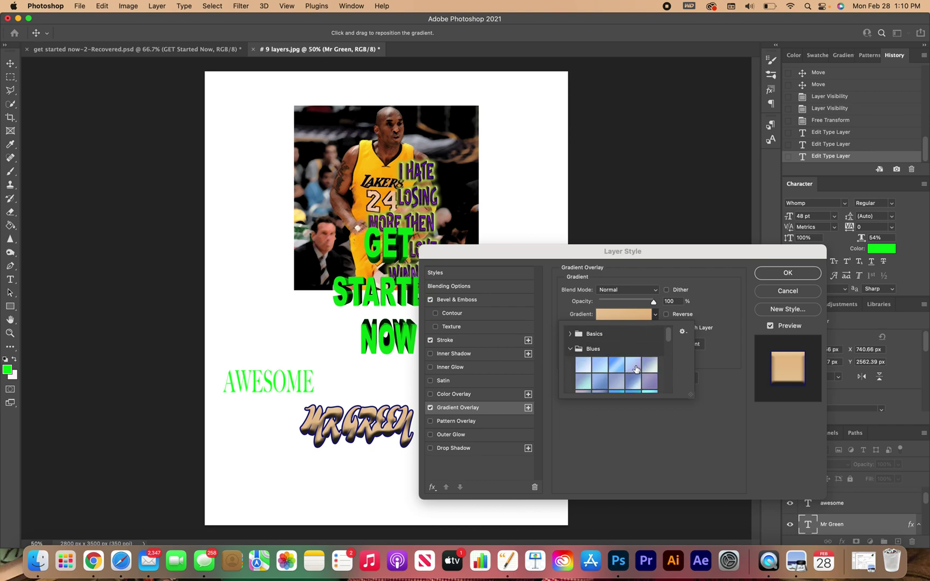
{"action": "left_click", "coordinate": [616, 365]}
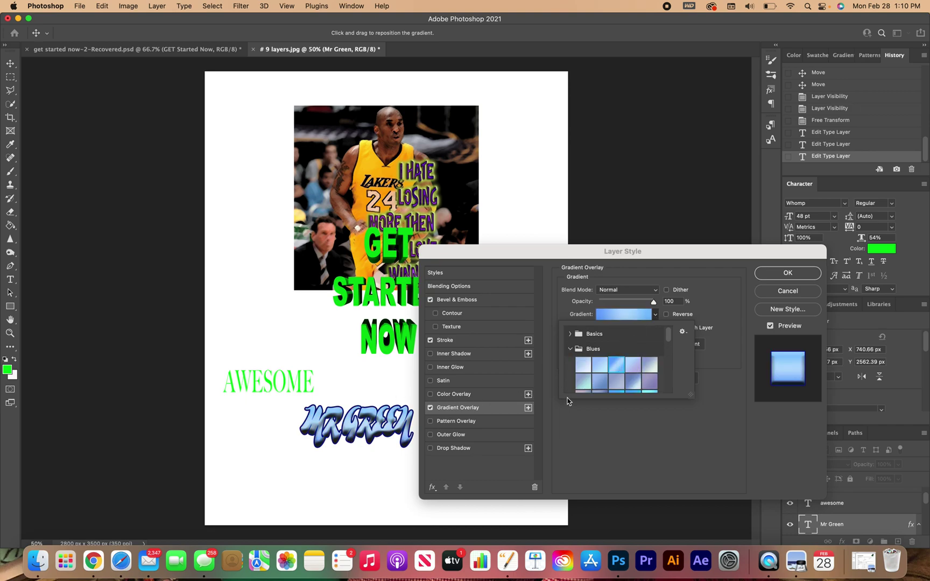
Swap the gradient for a faded dark Grass pattern overlay and apply the layer style
{"action": "left_click", "coordinate": [430, 411]}
{"action": "left_click", "coordinate": [430, 409]}
{"action": "left_click", "coordinate": [457, 422]}
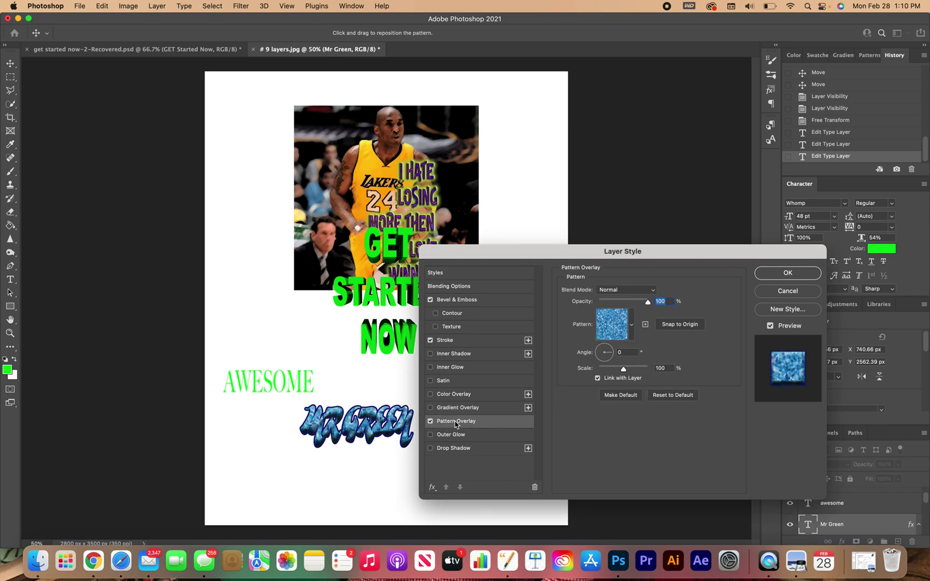
{"action": "left_click", "coordinate": [633, 325]}
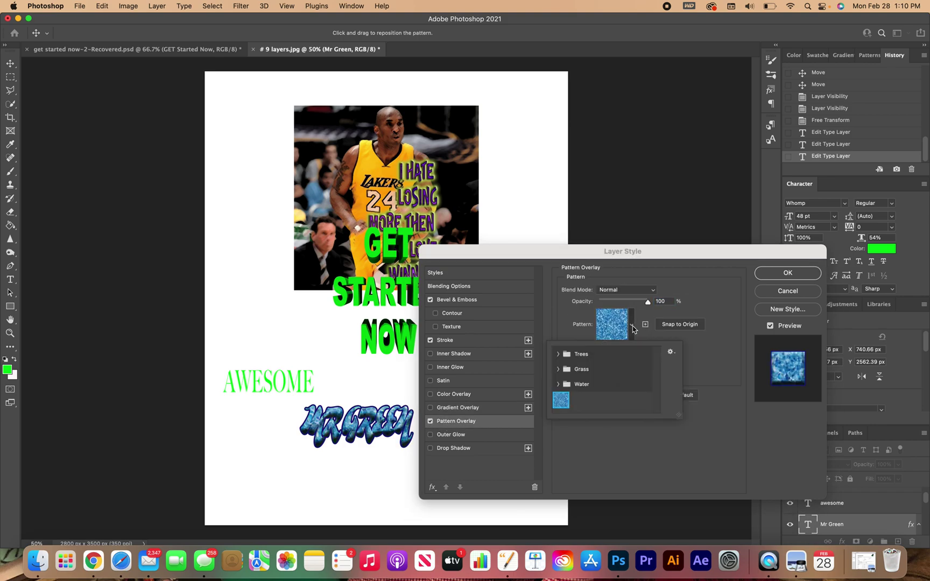
{"action": "left_click", "coordinate": [559, 371]}
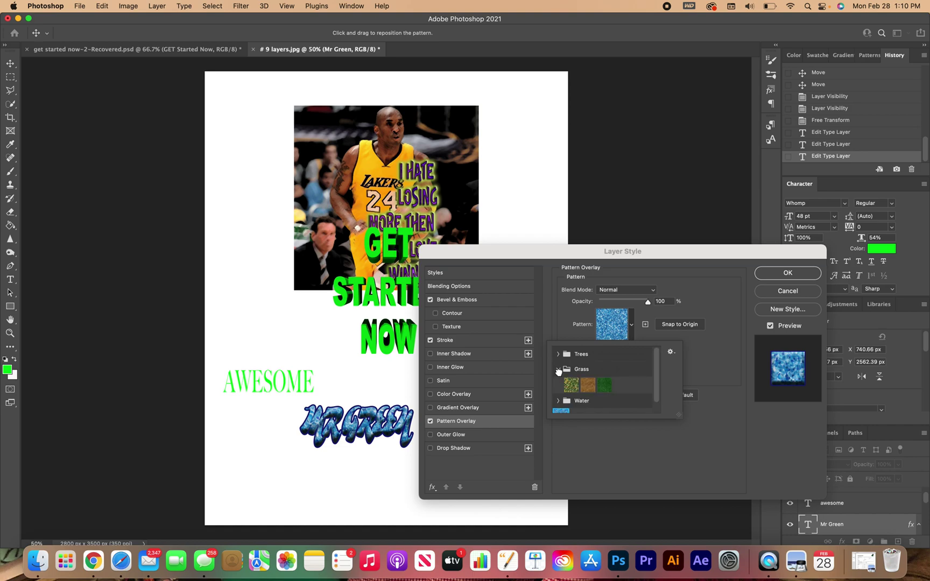
{"action": "left_click", "coordinate": [603, 384]}
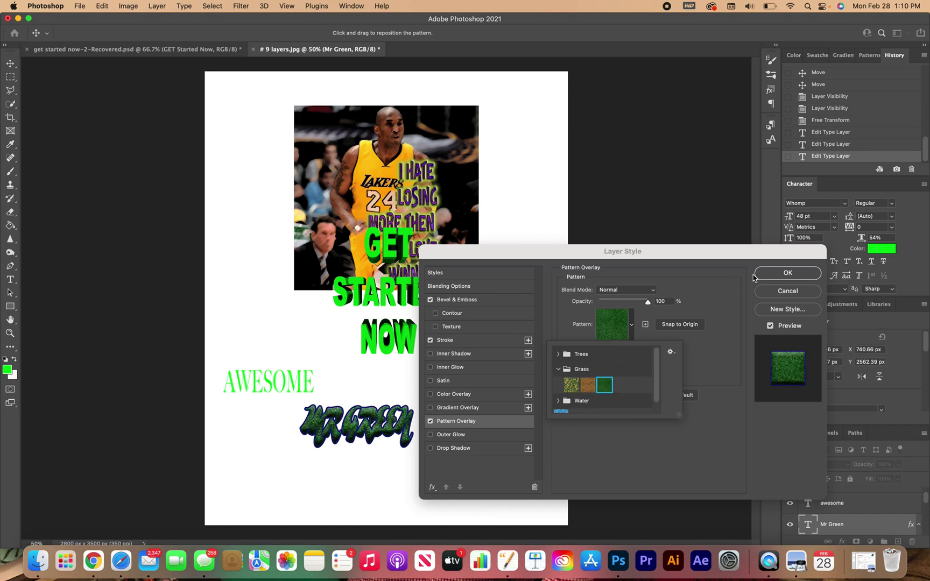
{"action": "left_click", "coordinate": [648, 304]}
{"action": "mouse_move", "coordinate": [648, 305]}
{"action": "left_mouse_down"}
{"action": "mouse_move", "coordinate": [604, 305]}
{"action": "mouse_move", "coordinate": [635, 310]}
{"action": "left_mouse_up"}
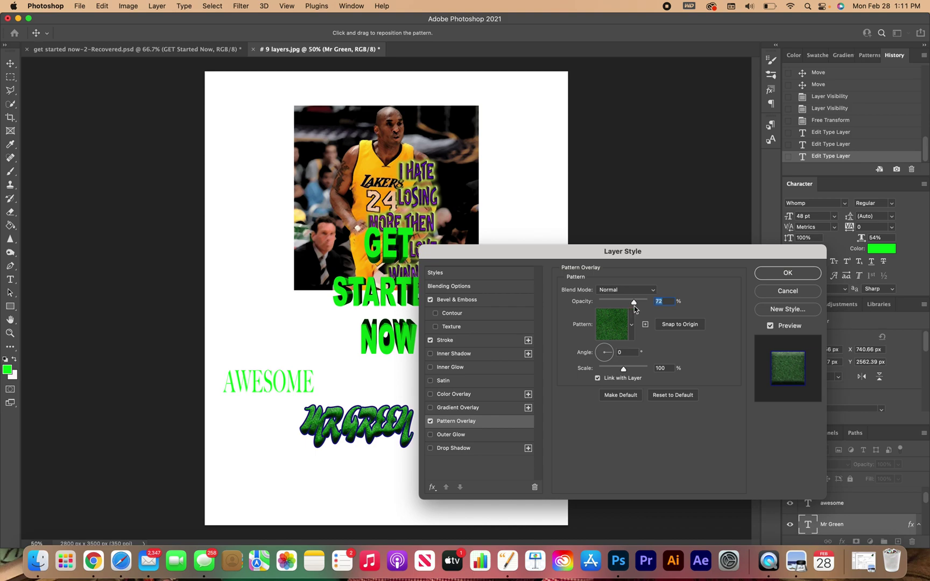
{"action": "left_click", "coordinate": [778, 276]}
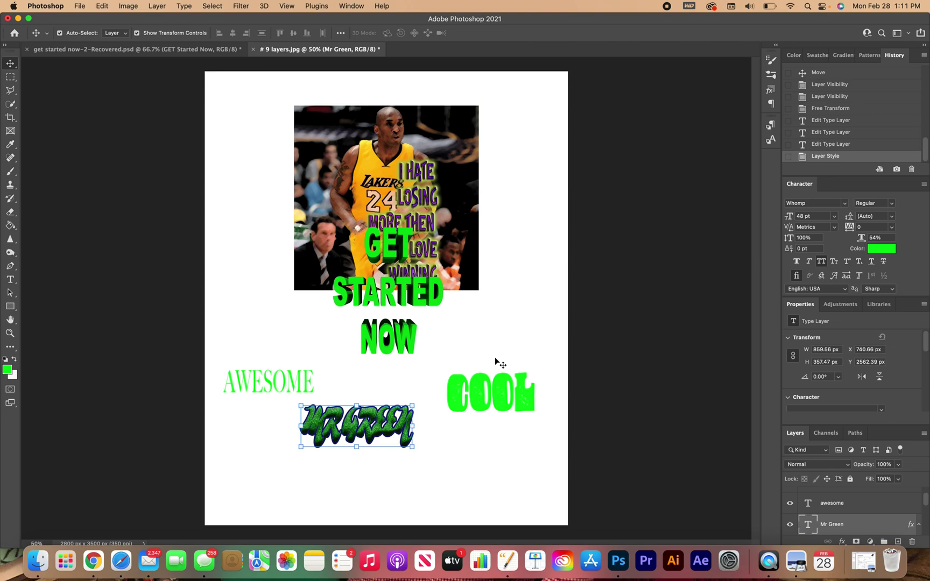
Move MR GREEN right and down and enlarge it to about 129%
{"action": "left_click", "coordinate": [409, 448]}
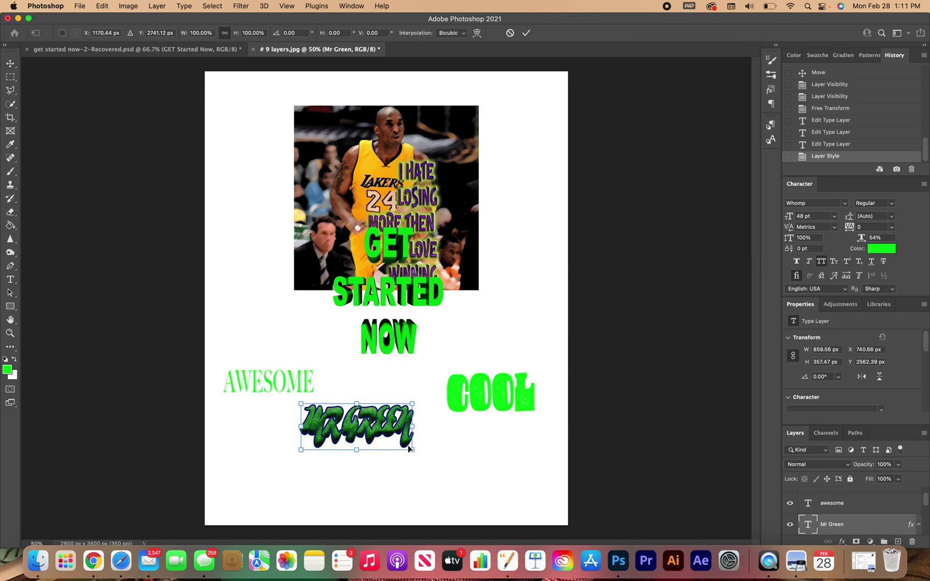
{"action": "left_click_drag", "start_coordinate": [408, 447], "coordinate": [443, 470]}
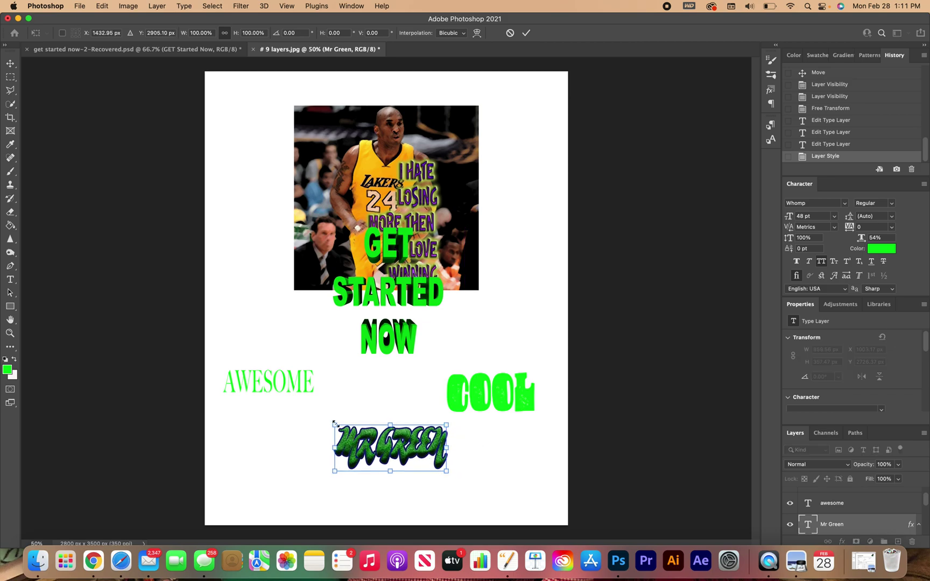
{"action": "left_click_drag", "start_coordinate": [334, 424], "coordinate": [316, 396]}
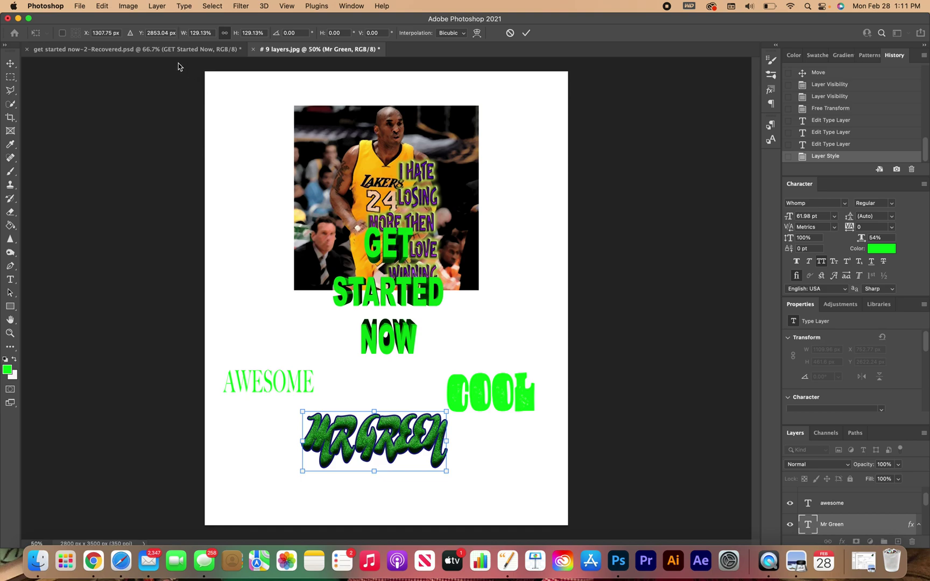
Begin Save As for the poster, applying the pending transformation
{"action": "left_click", "coordinate": [80, 7]}
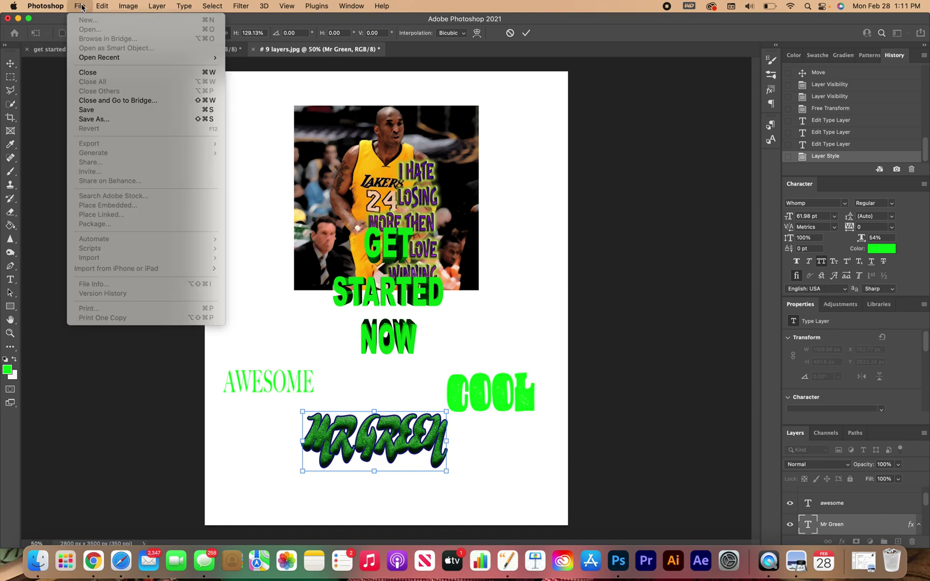
{"action": "left_click", "coordinate": [129, 120]}
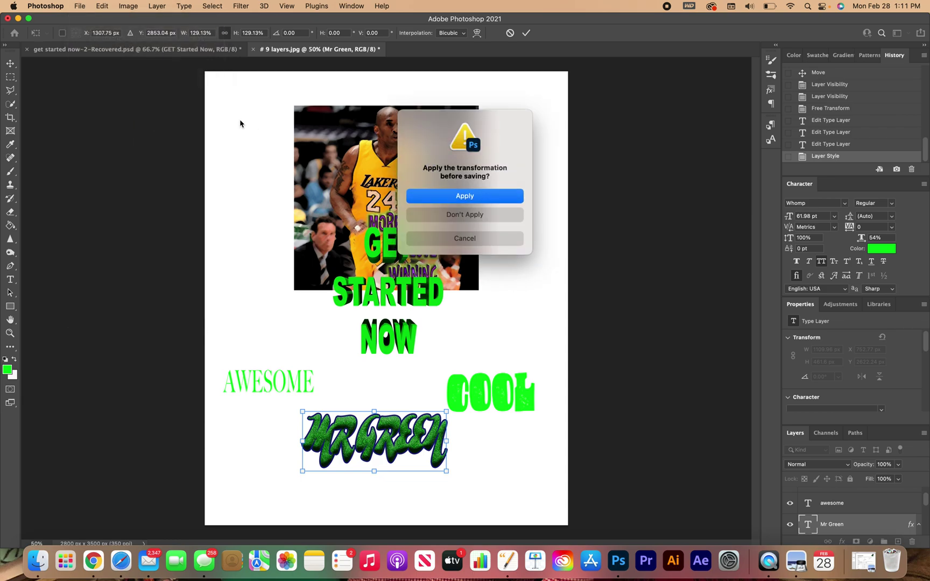
{"action": "left_click", "coordinate": [480, 202]}
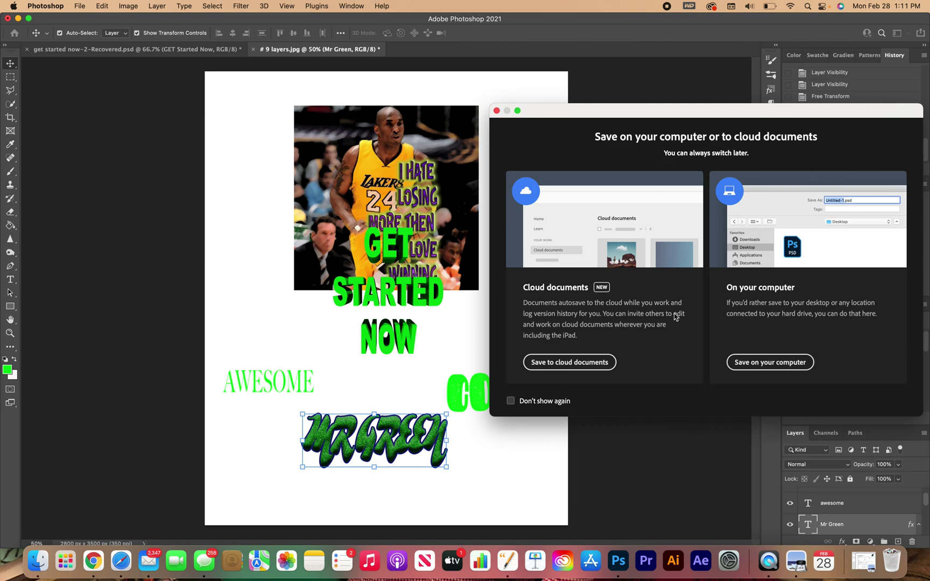
Save the poster on the computer over '# 9 layers.jpg' as a JPEG at quality 8
{"action": "left_click", "coordinate": [770, 362]}
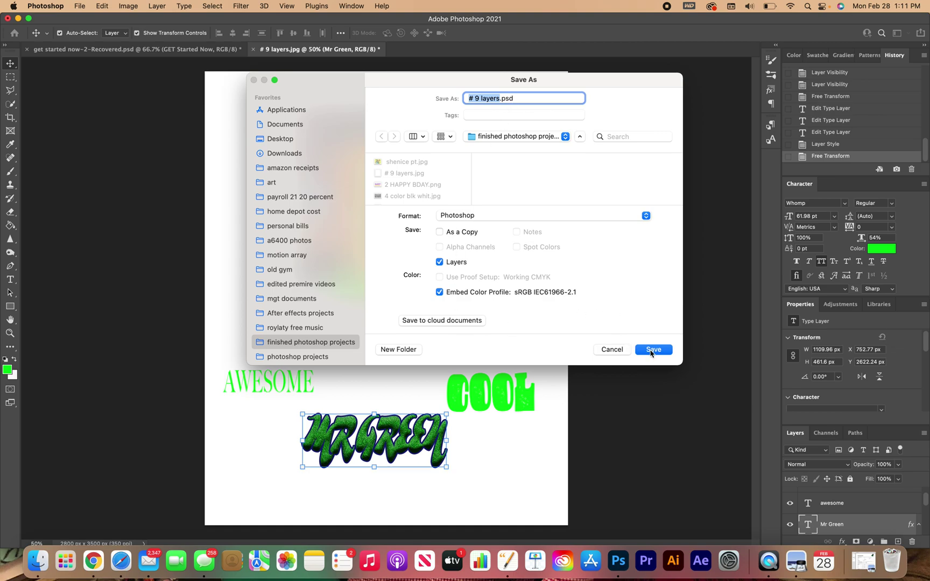
{"action": "left_click", "coordinate": [646, 215]}
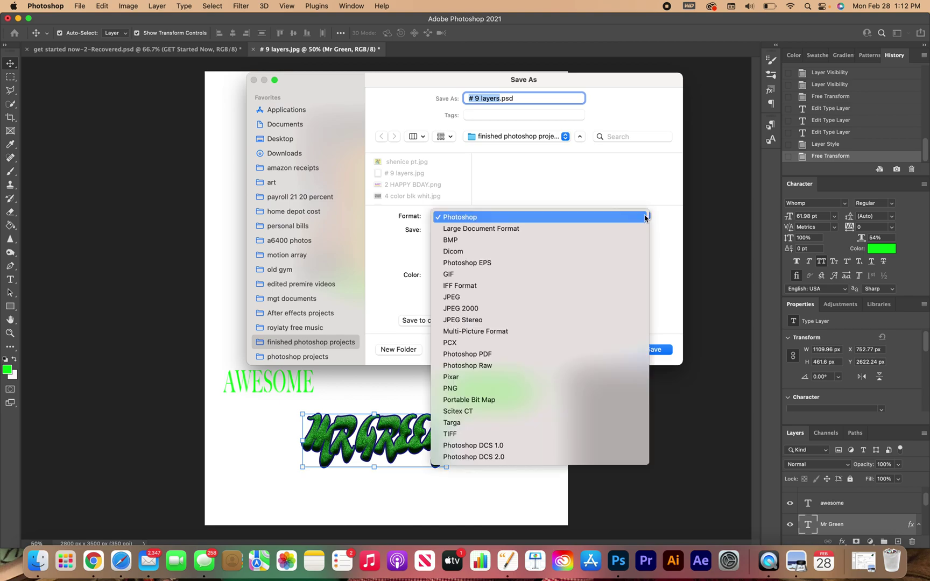
{"action": "left_click", "coordinate": [515, 297]}
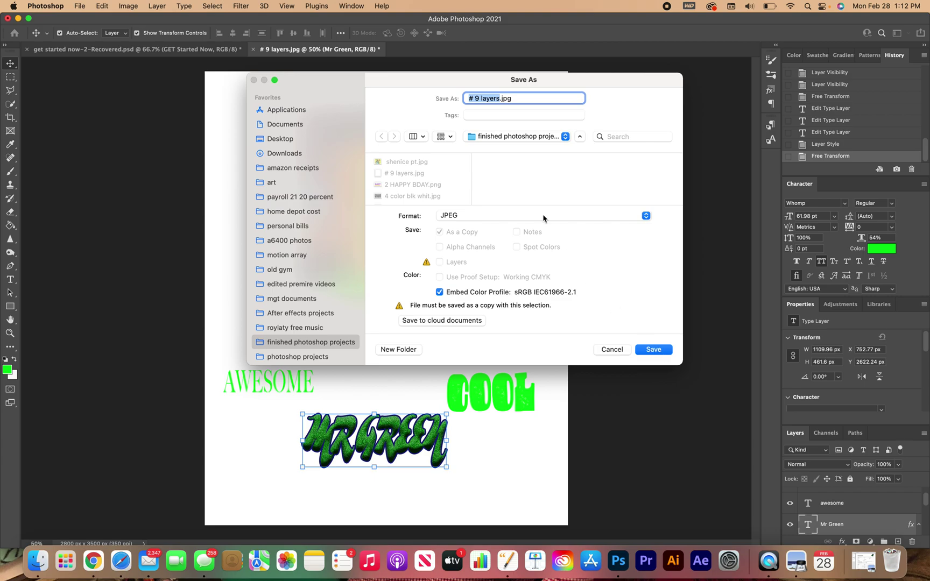
{"action": "left_click", "coordinate": [653, 350]}
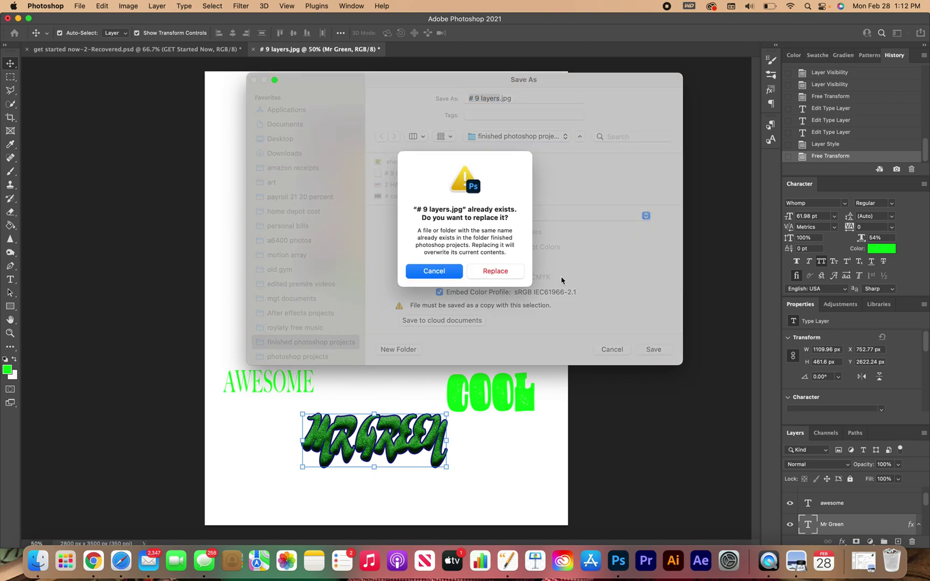
{"action": "left_click", "coordinate": [494, 271]}
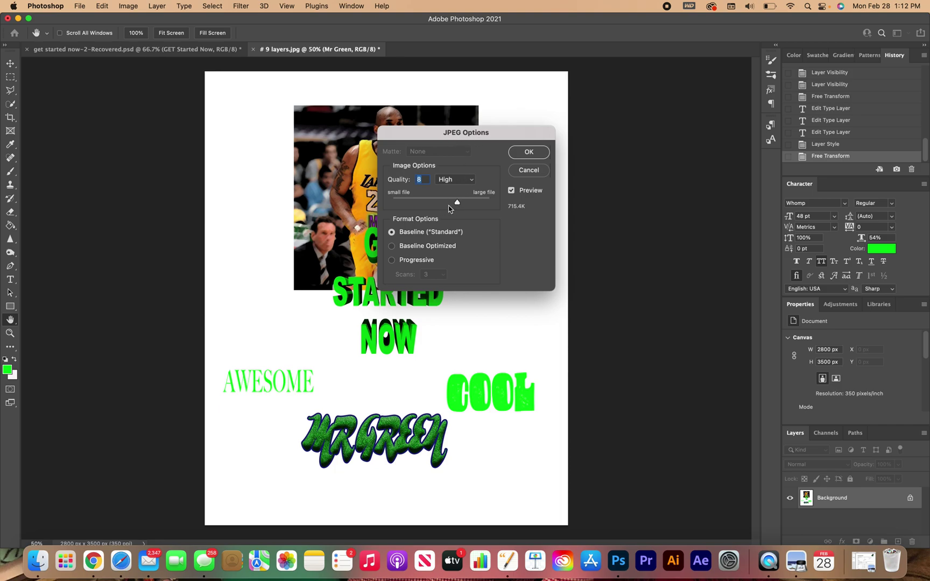
{"action": "left_click_drag", "start_coordinate": [457, 202], "coordinate": [420, 209]}
{"action": "left_click", "coordinate": [530, 152]}
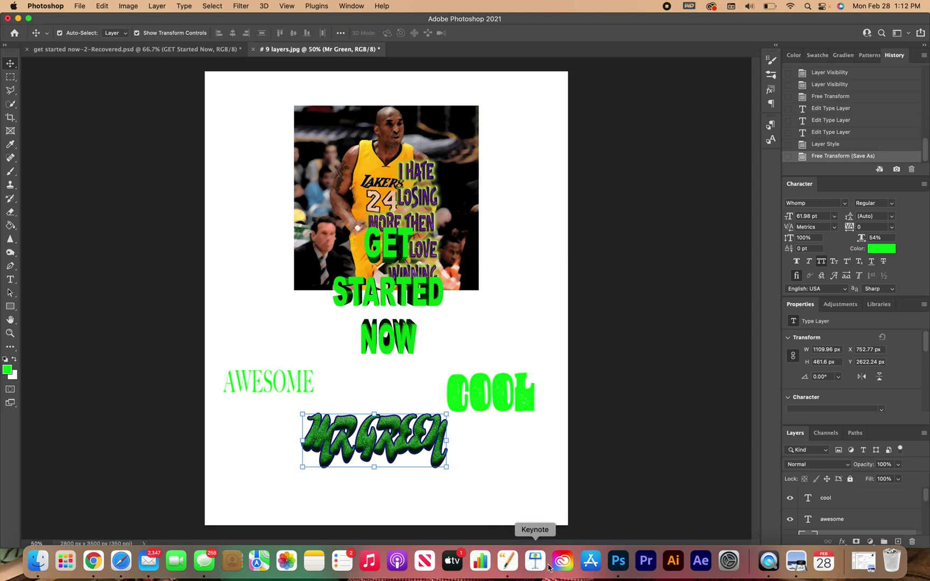
{"action": "left_click", "coordinate": [93, 561]}
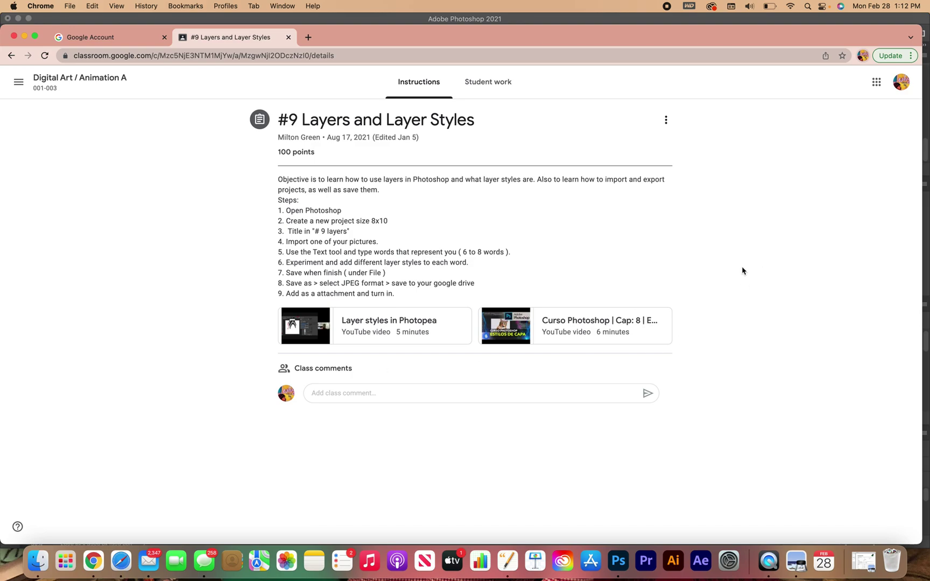
{"action": "left_click", "coordinate": [768, 560]}
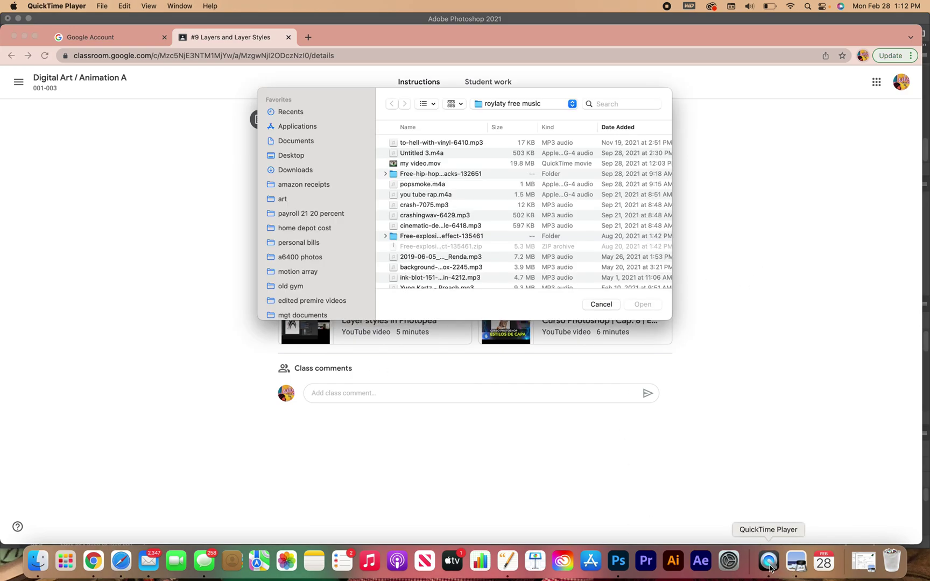
{"action": "left_click", "coordinate": [601, 304]}
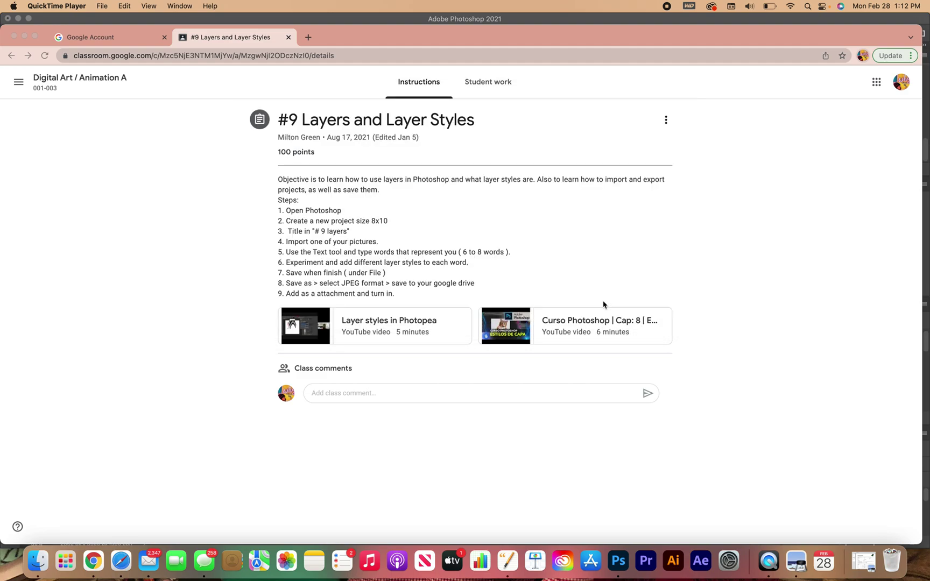